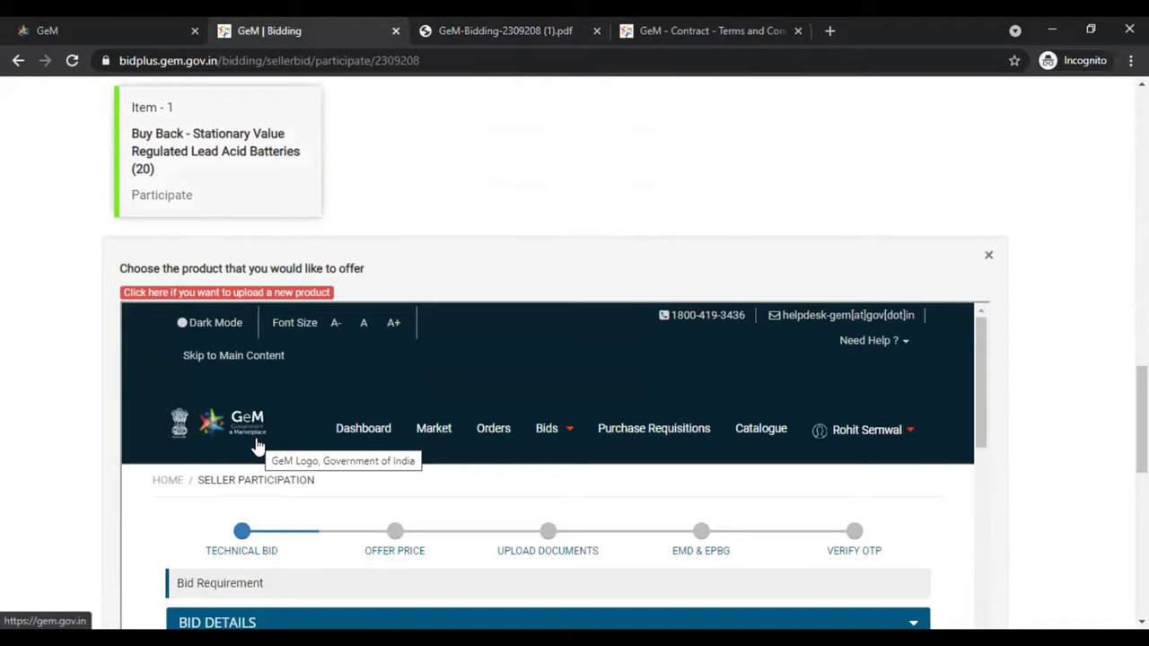
Scroll to the AMARON QUANTA card, then back to the 12 V, 40 Ah, 6-cell spec table.
scroll(436, 423, "down", 2)
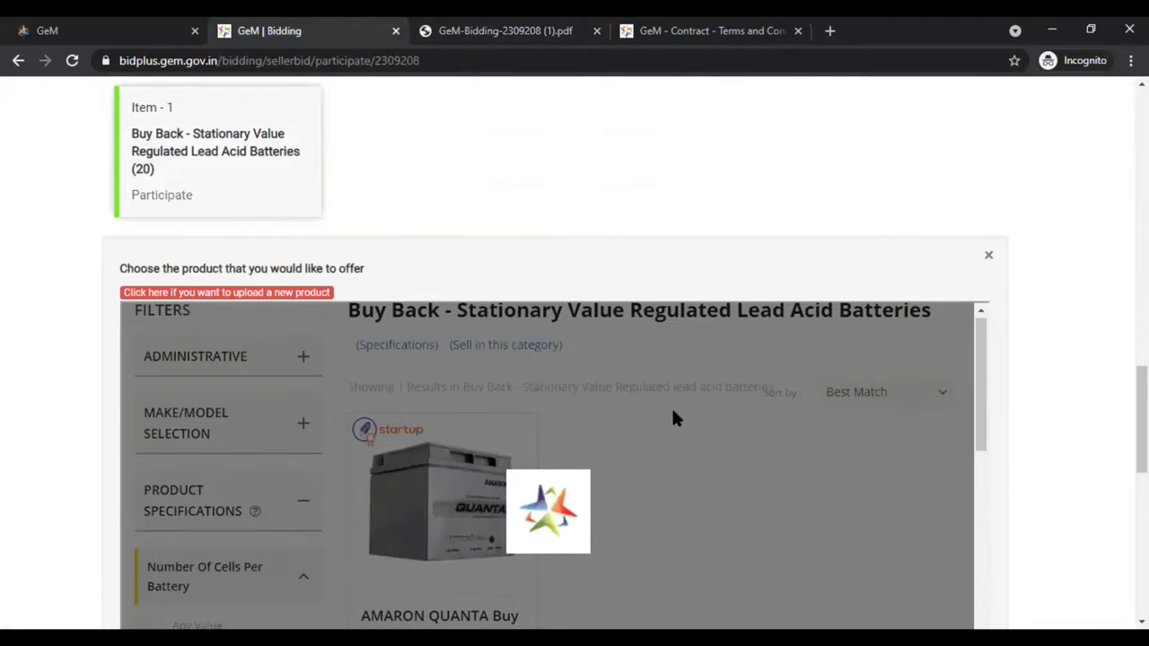
scroll(957, 360, "down", 3)
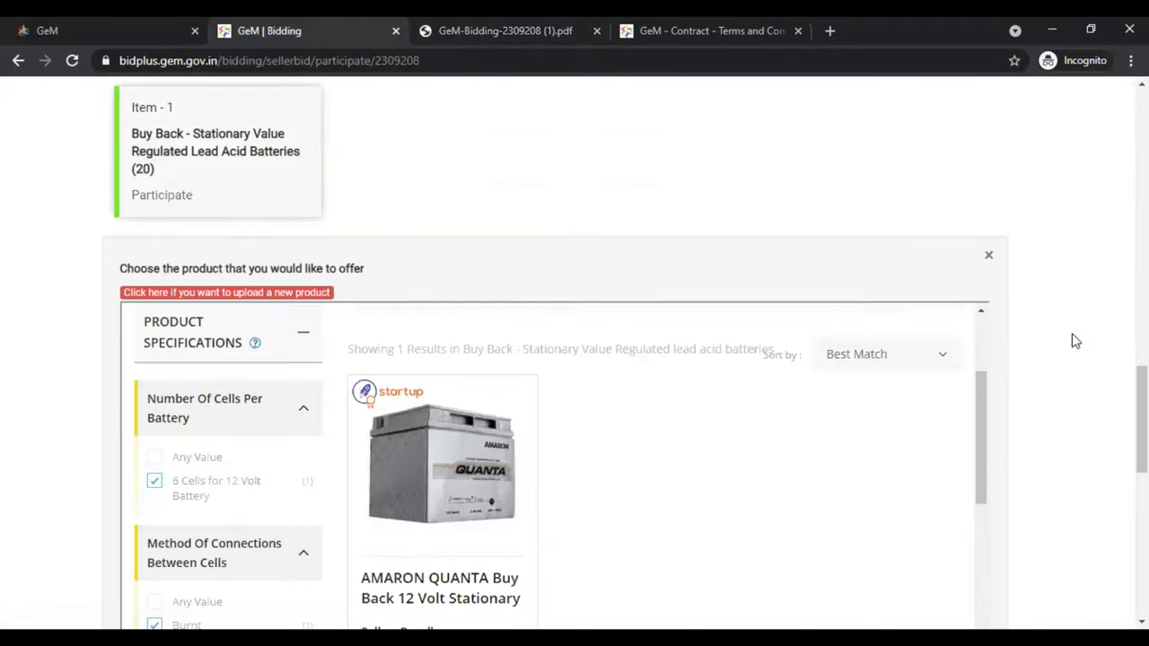
scroll(925, 278, "up", 2)
scroll(925, 279, "down", 5)
mouse_move(457, 308)
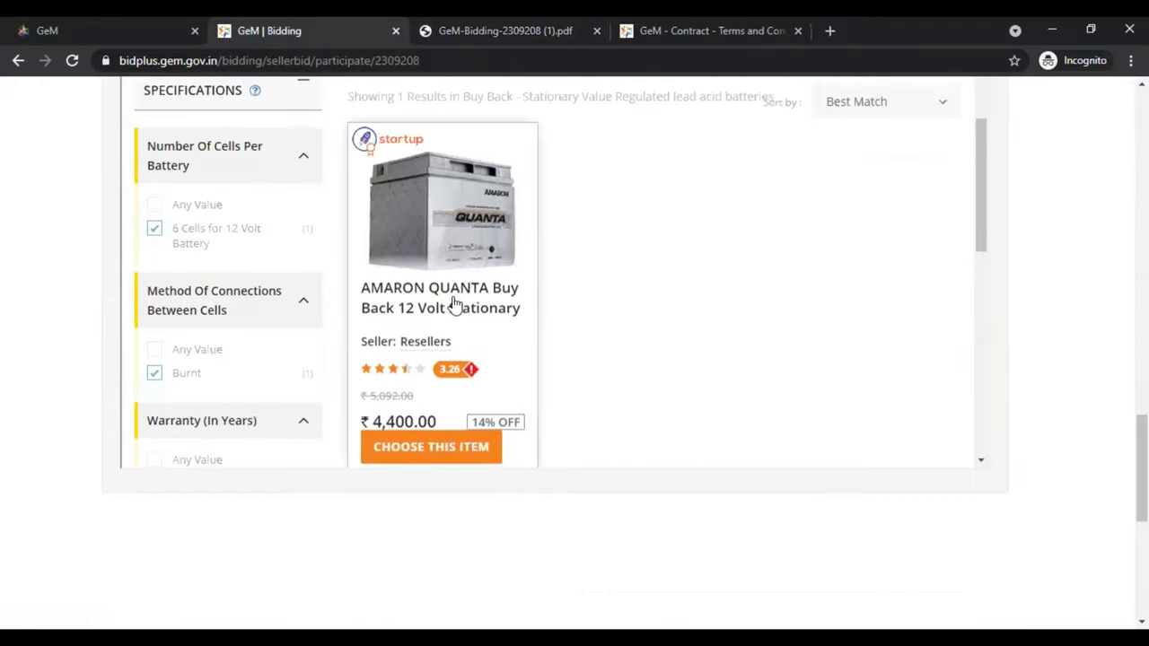
scroll(484, 362, "down", 1)
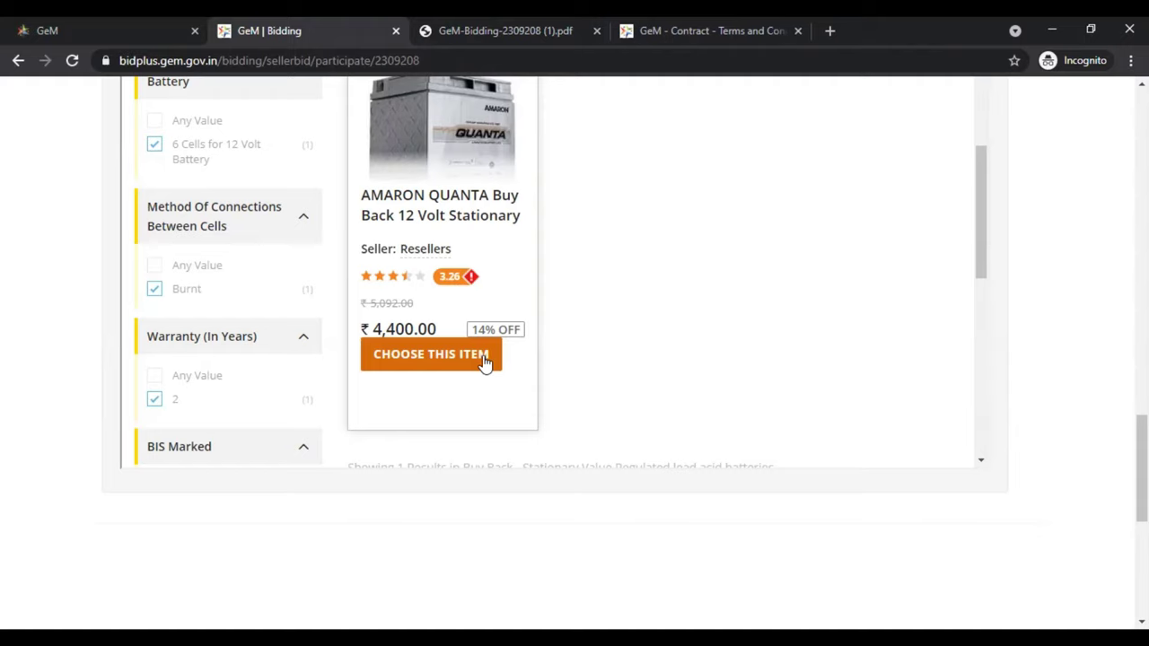
scroll(716, 308, "up", 10)
scroll(830, 333, "up", 1)
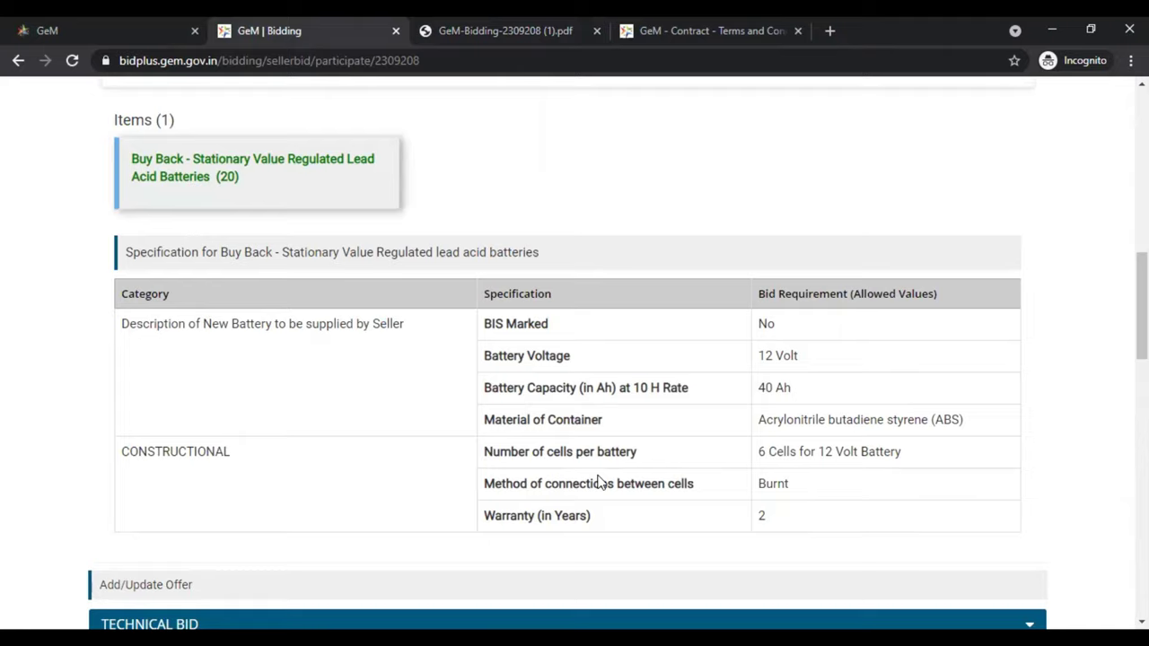
Check the AMARON QUANTA Buy Back 12 Volt Stationary card against the specs and choose it.
scroll(508, 488, "down", 7)
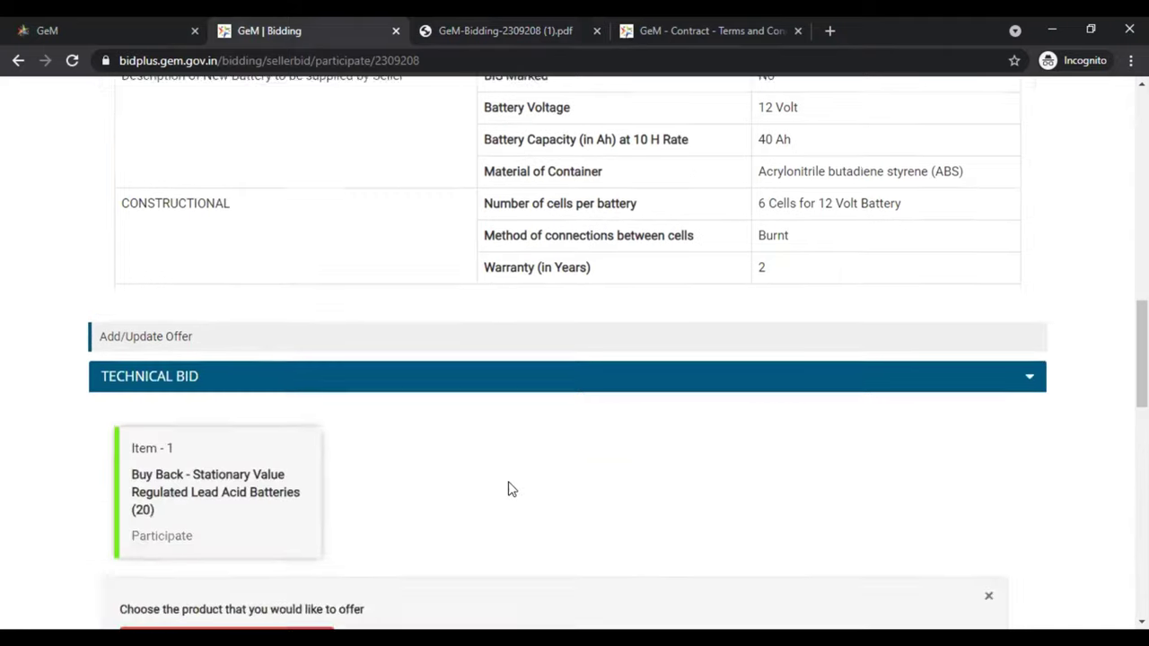
scroll(520, 489, "up", 8)
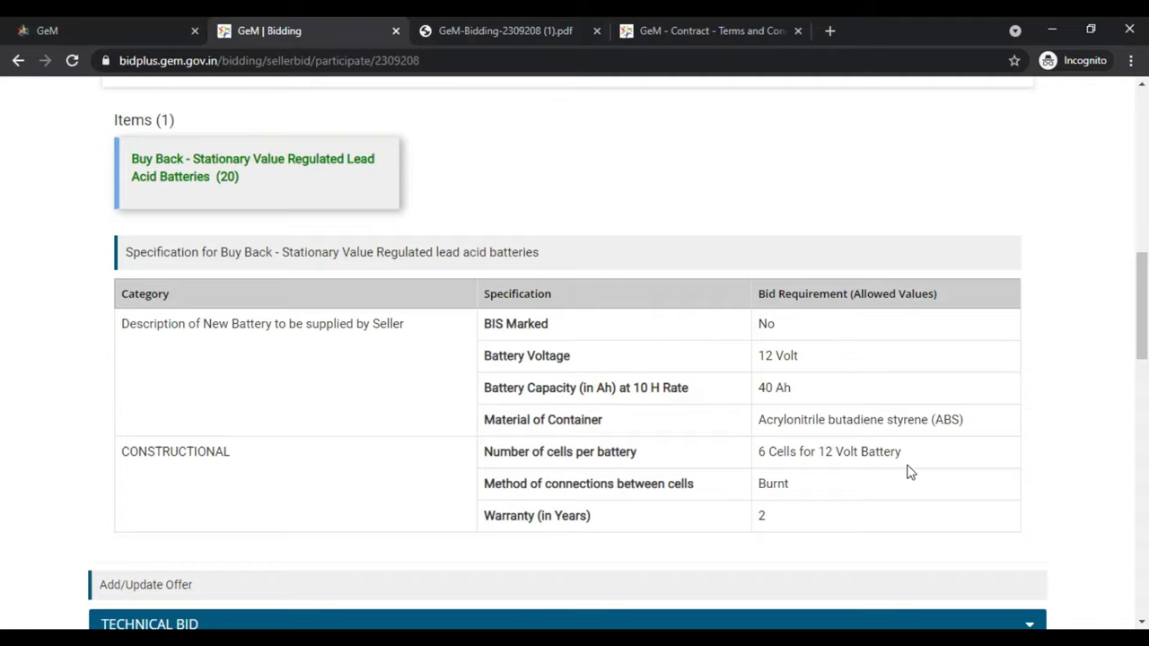
scroll(908, 476, "down", 4)
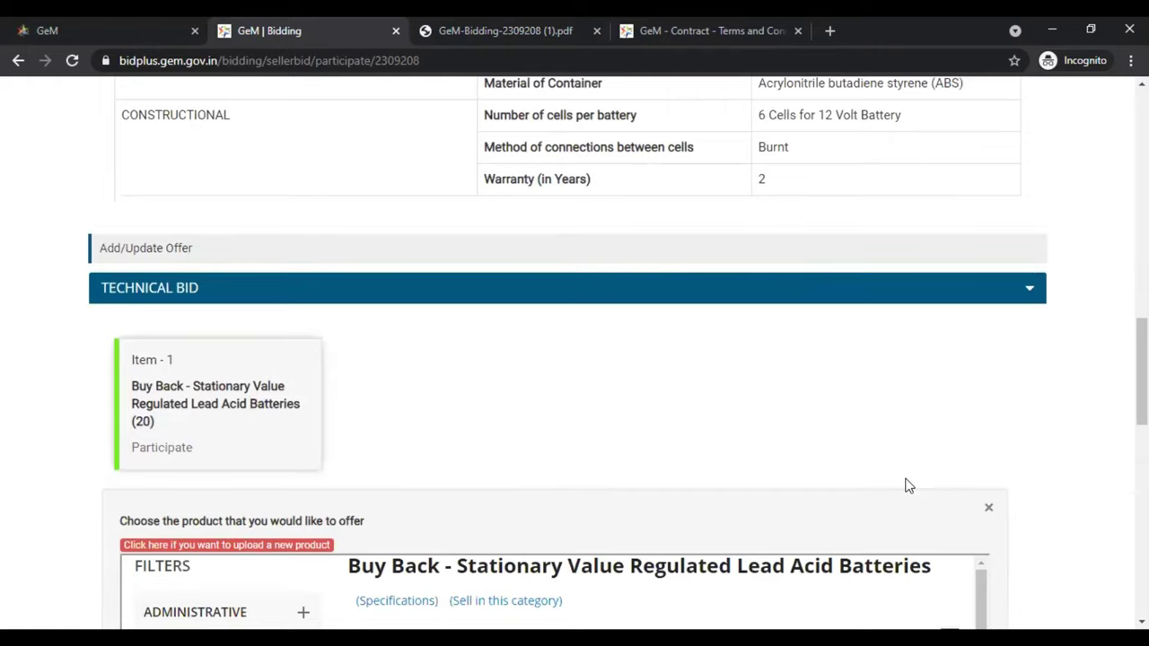
scroll(682, 469, "down", 5)
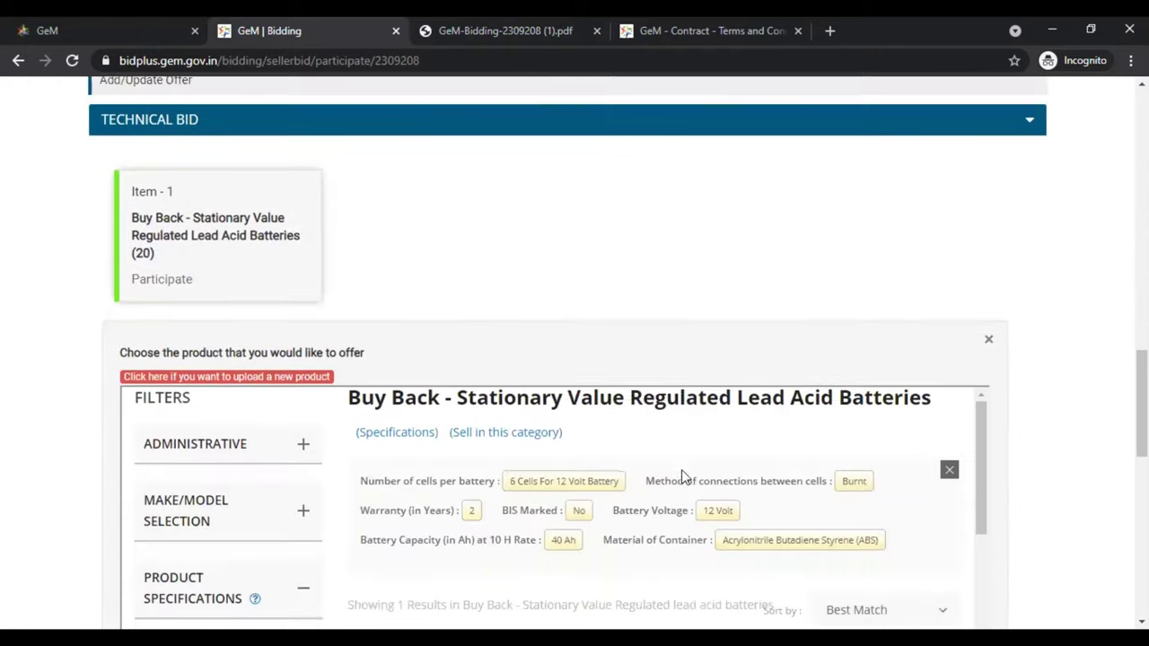
scroll(674, 467, "down", 5)
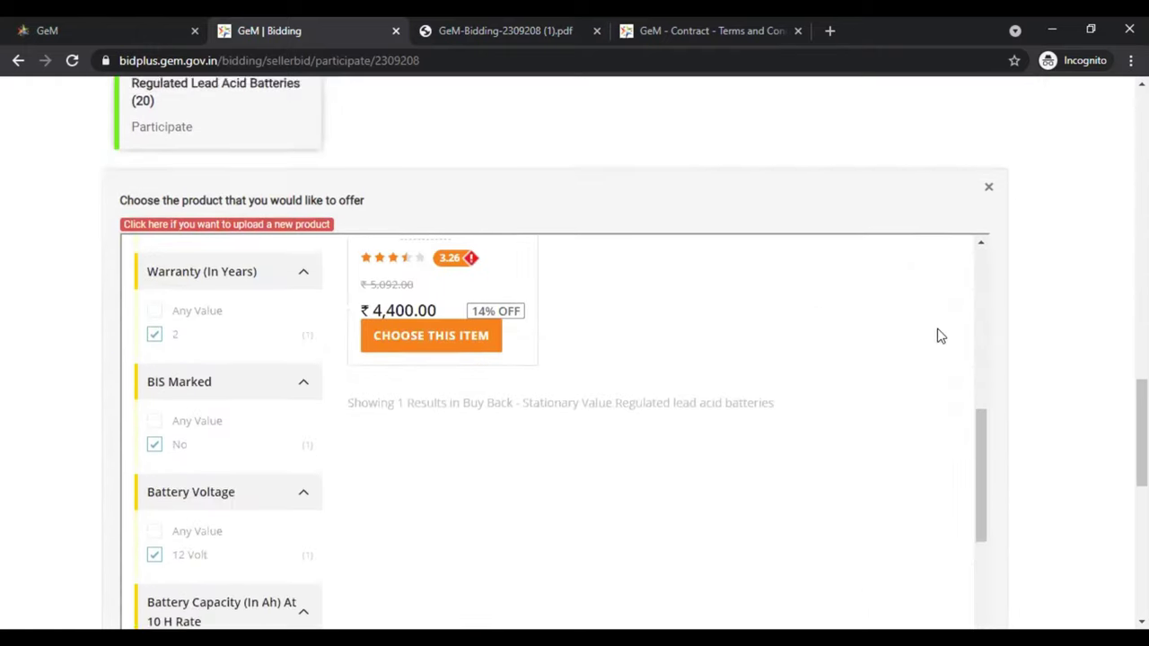
scroll(657, 349, "up", 2)
scroll(616, 331, "up", 2)
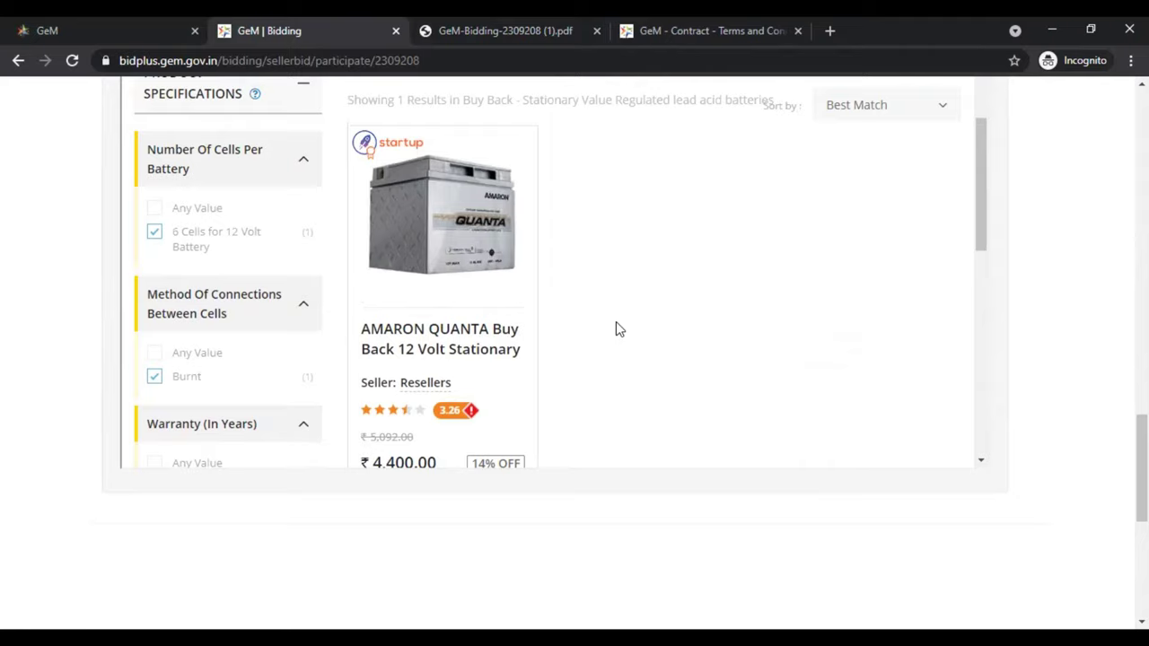
scroll(597, 331, "down", 1)
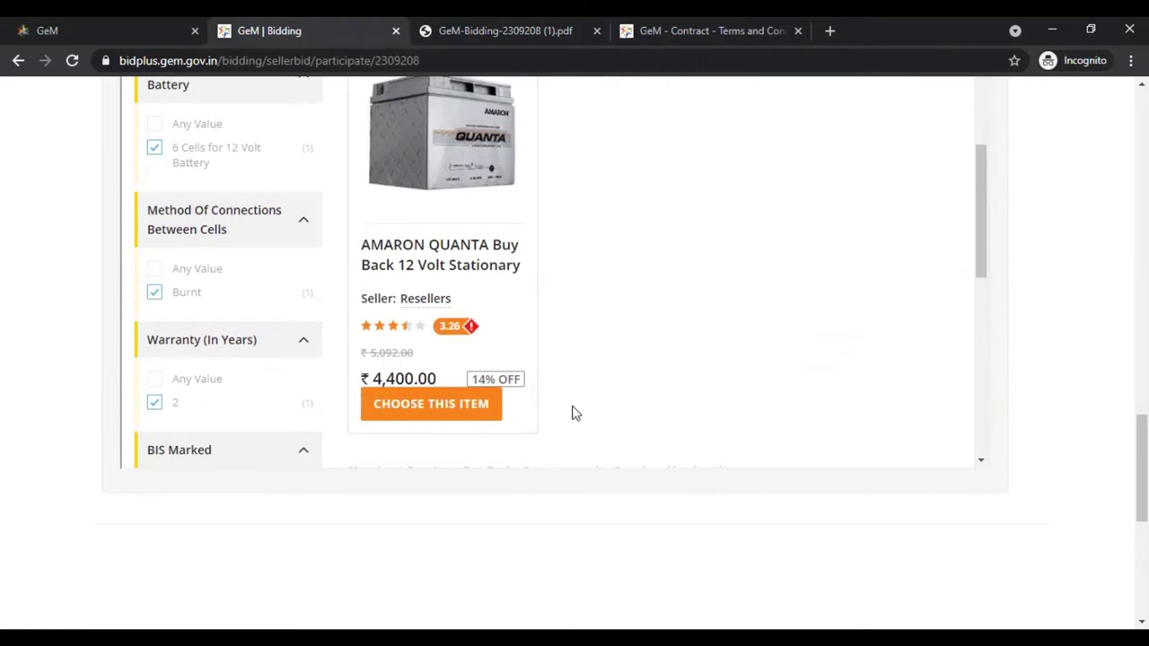
left_click(457, 367)
Save the technical bid offering for the AMARON QUANTA battery on Item 1.
scroll(719, 369, "down", 2)
scroll(718, 371, "down", 2)
scroll(716, 374, "up", 1)
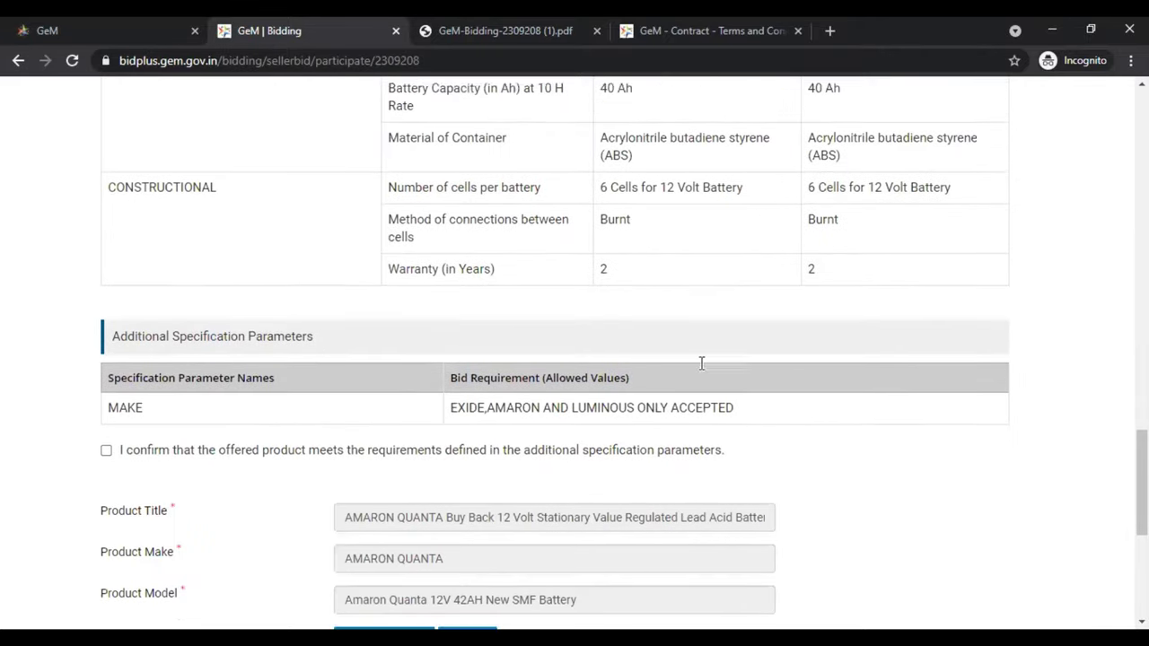
scroll(595, 381, "down", 2)
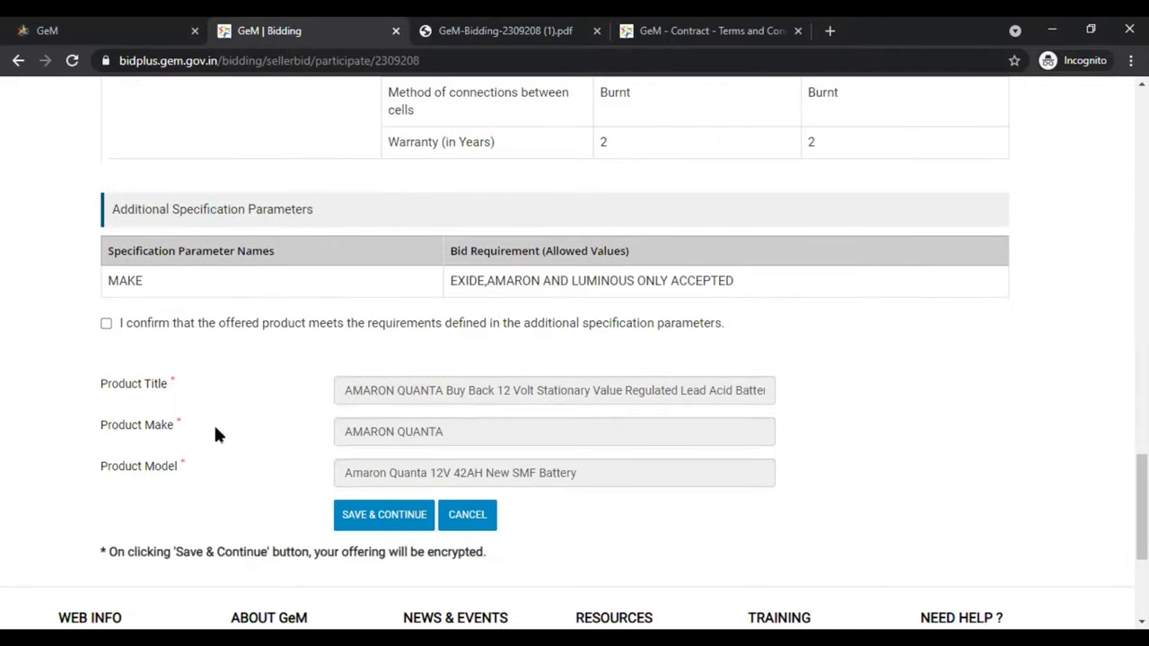
scroll(281, 404, "down", 2)
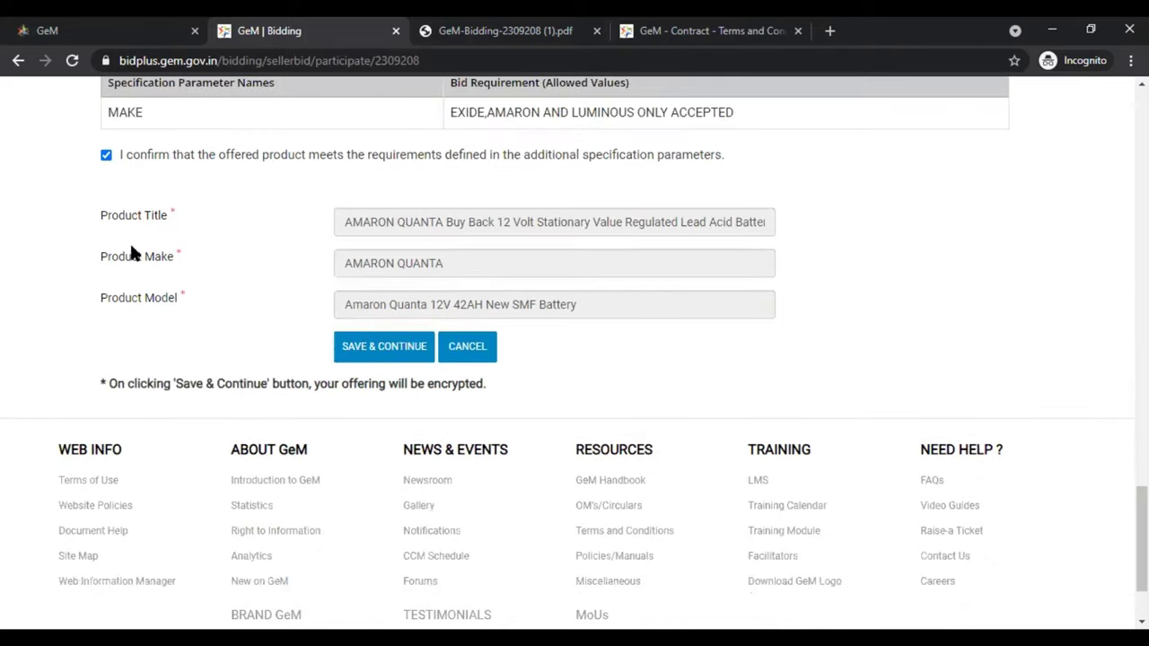
left_click(380, 353)
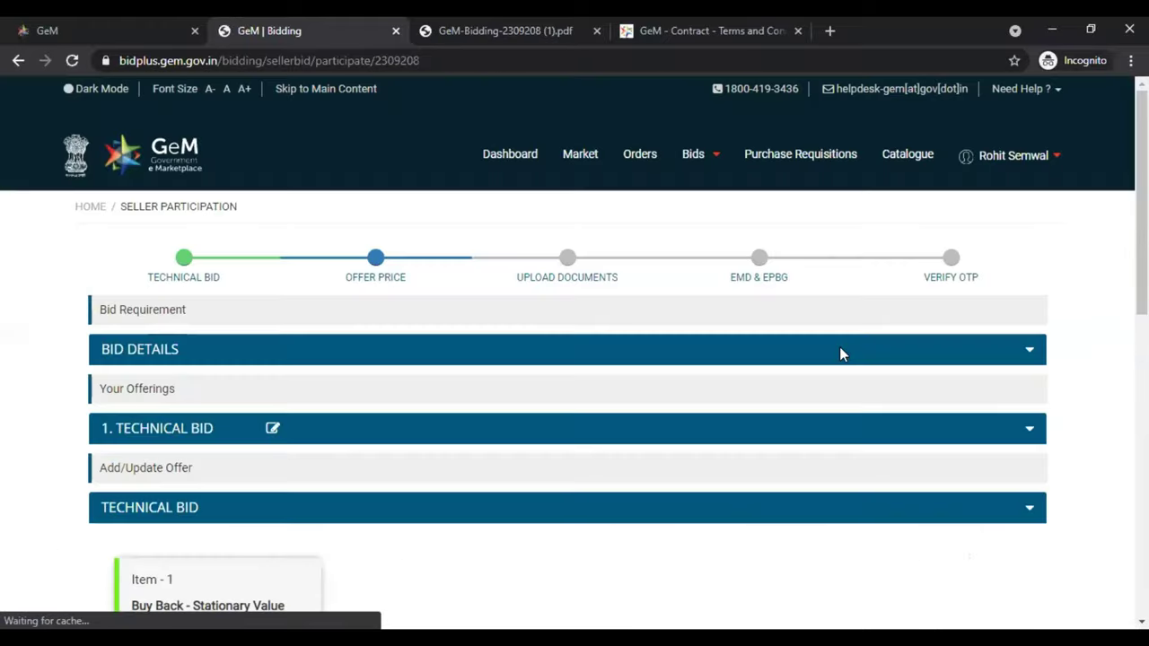
Confirm the additional make requirement and proceed to the Offer Price step.
scroll(659, 364, "down", 2)
left_click(893, 541)
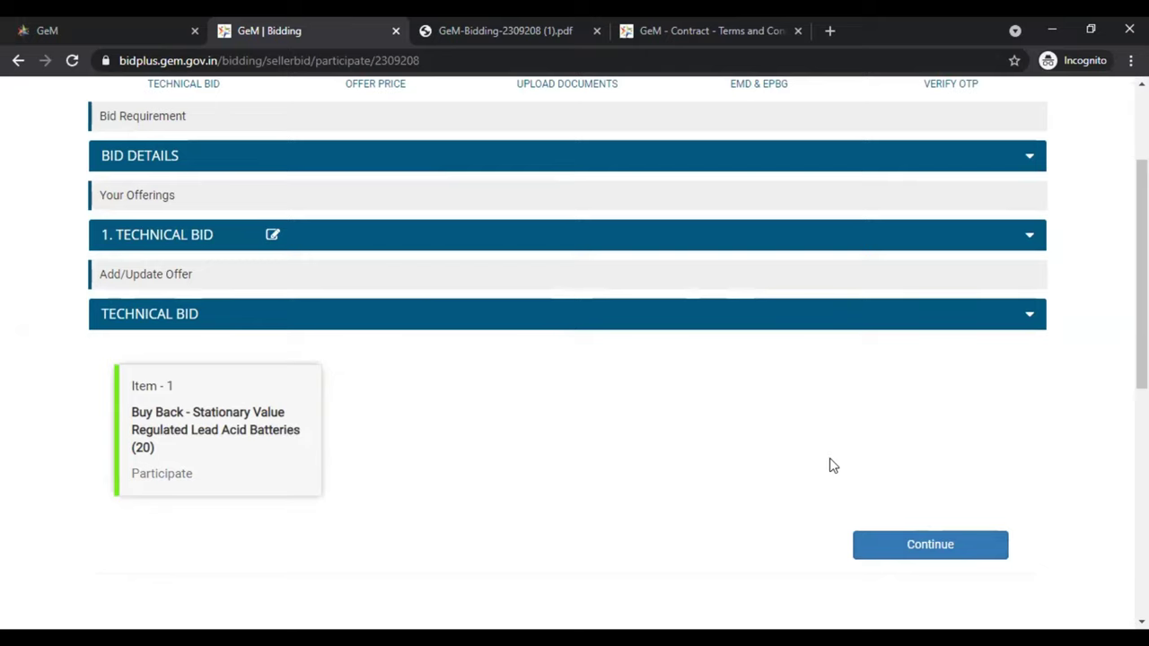
scroll(829, 459, "down", 1)
left_click(938, 461)
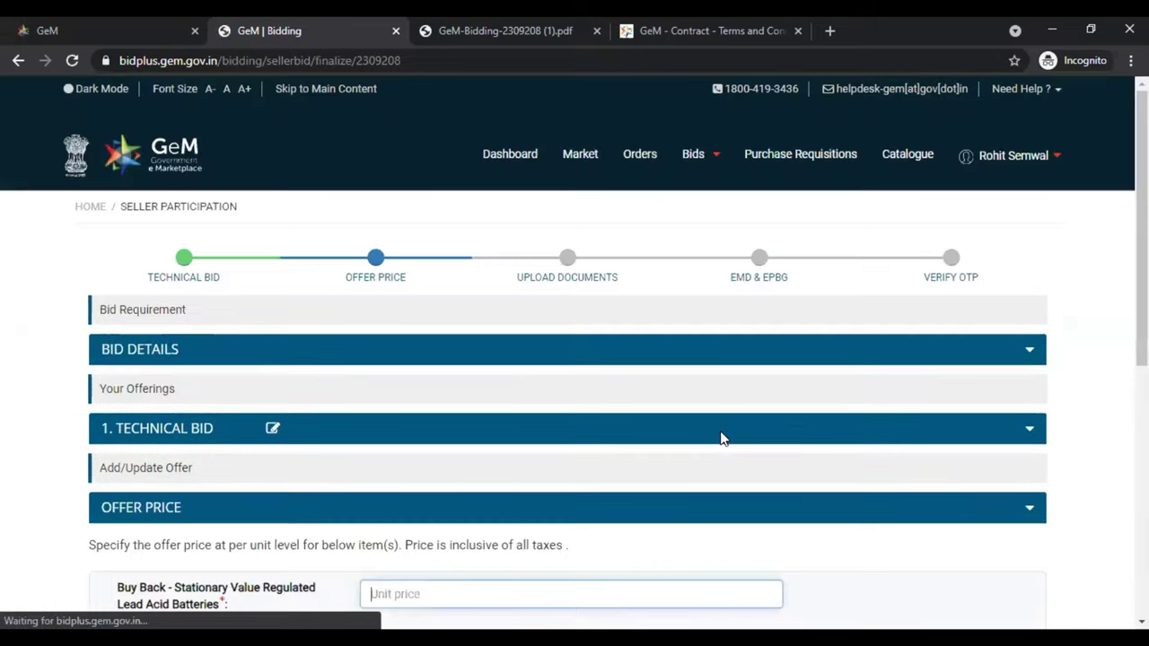
Enter a unit price of 5000 for Item 1, totalling Rs. 100000.00.
scroll(723, 422, "down", 2)
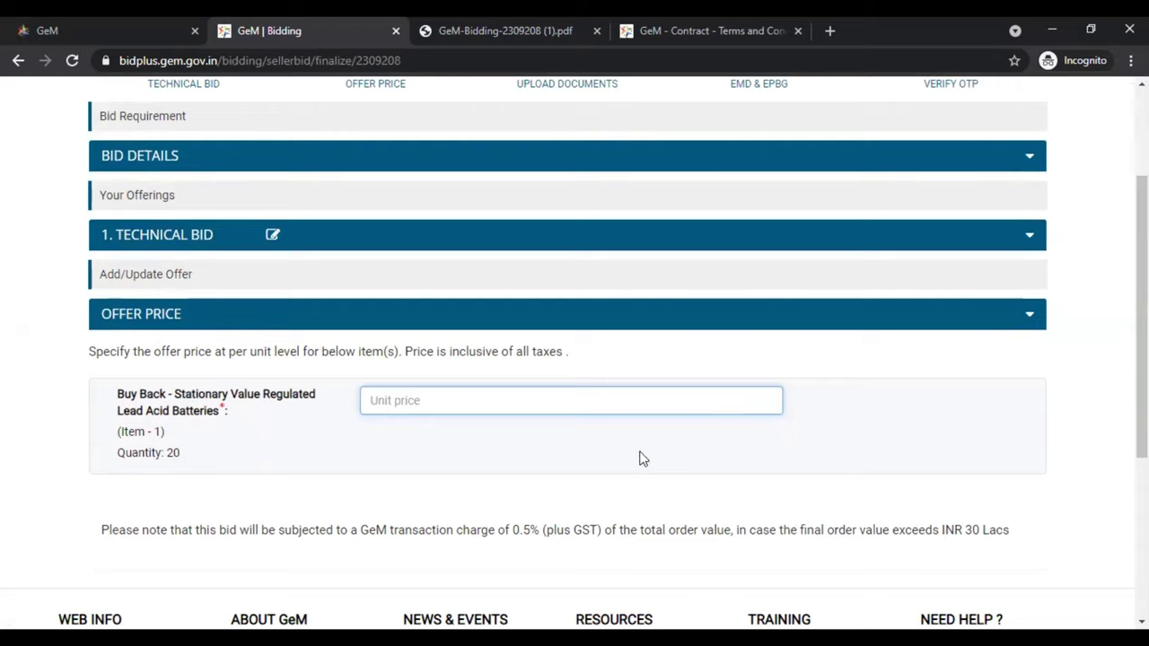
type("5000")
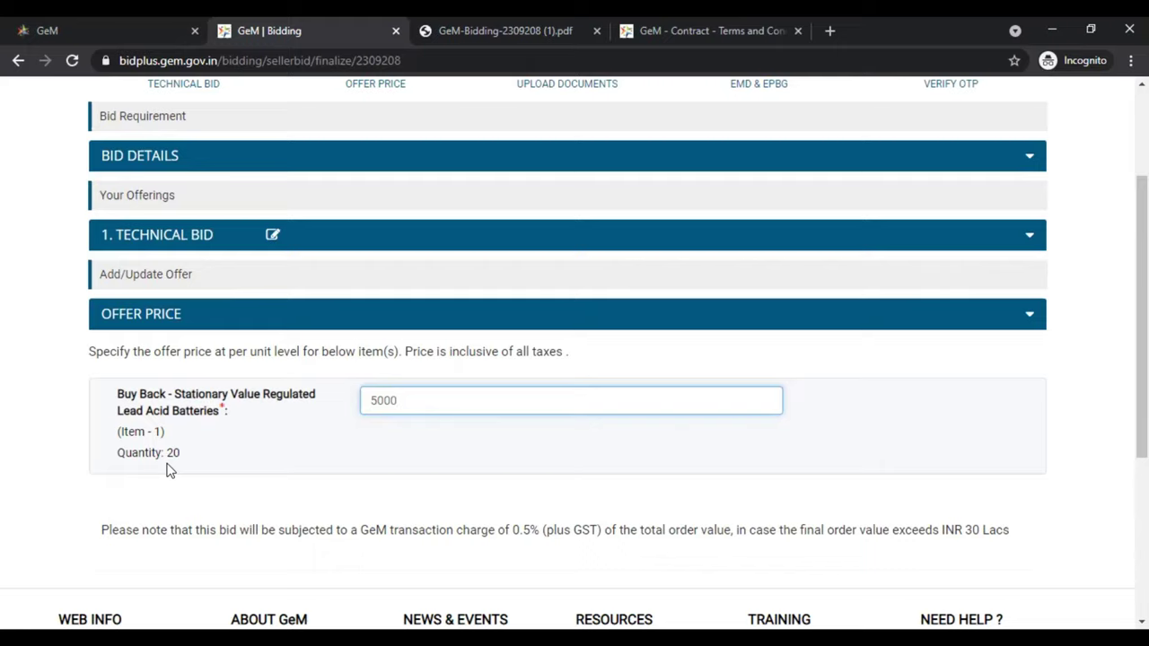
key("Return")
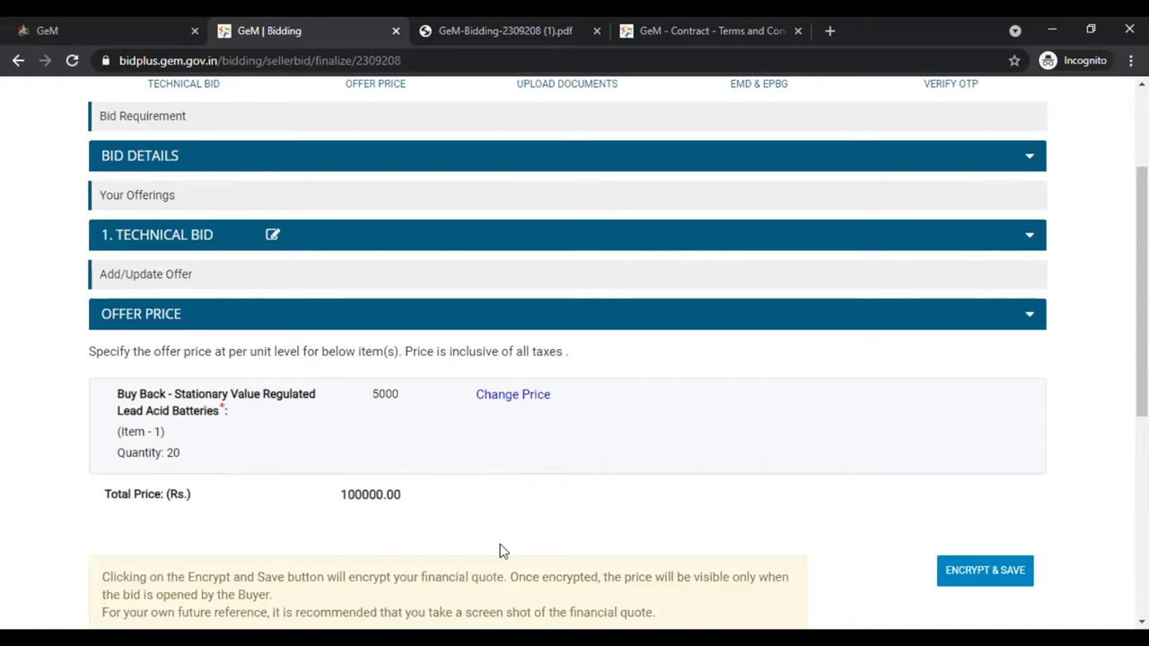
Encrypt and save the 5000-per-unit financial quote, confirming the browser prompt.
scroll(503, 551, "down", 2)
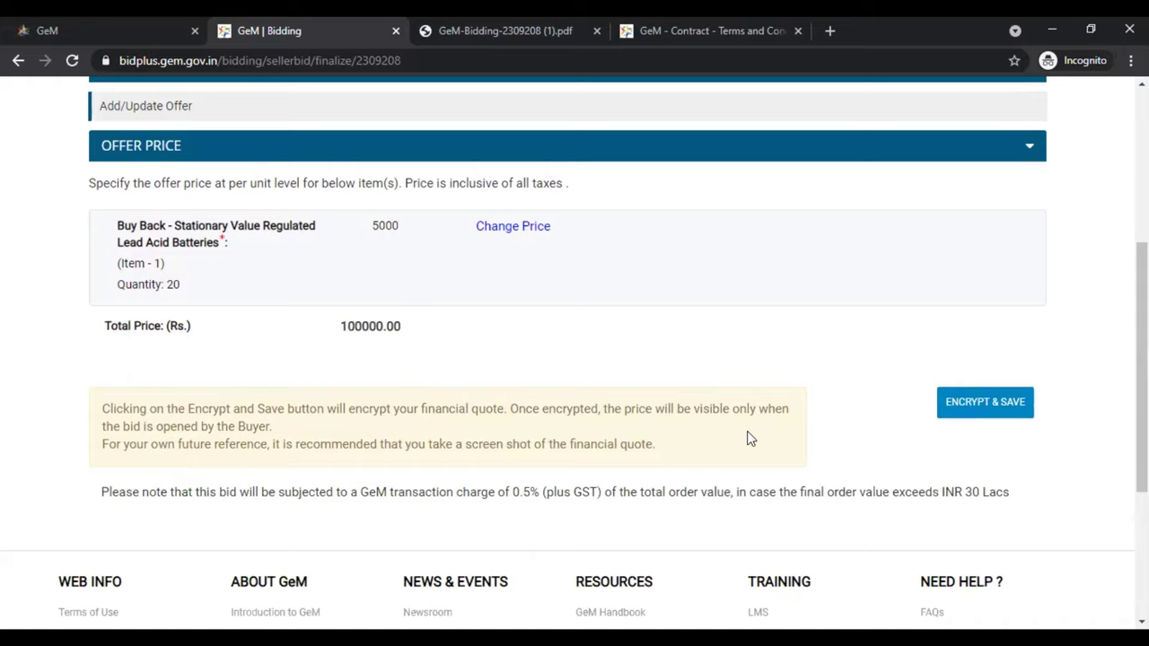
left_click(1000, 408)
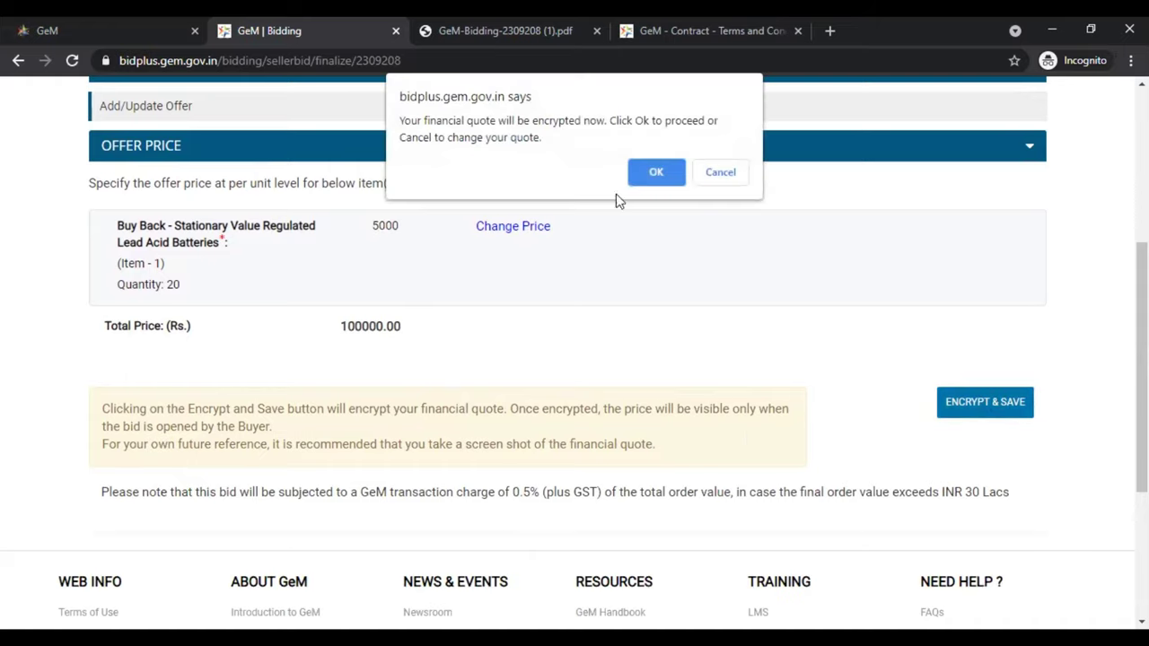
left_click(652, 172)
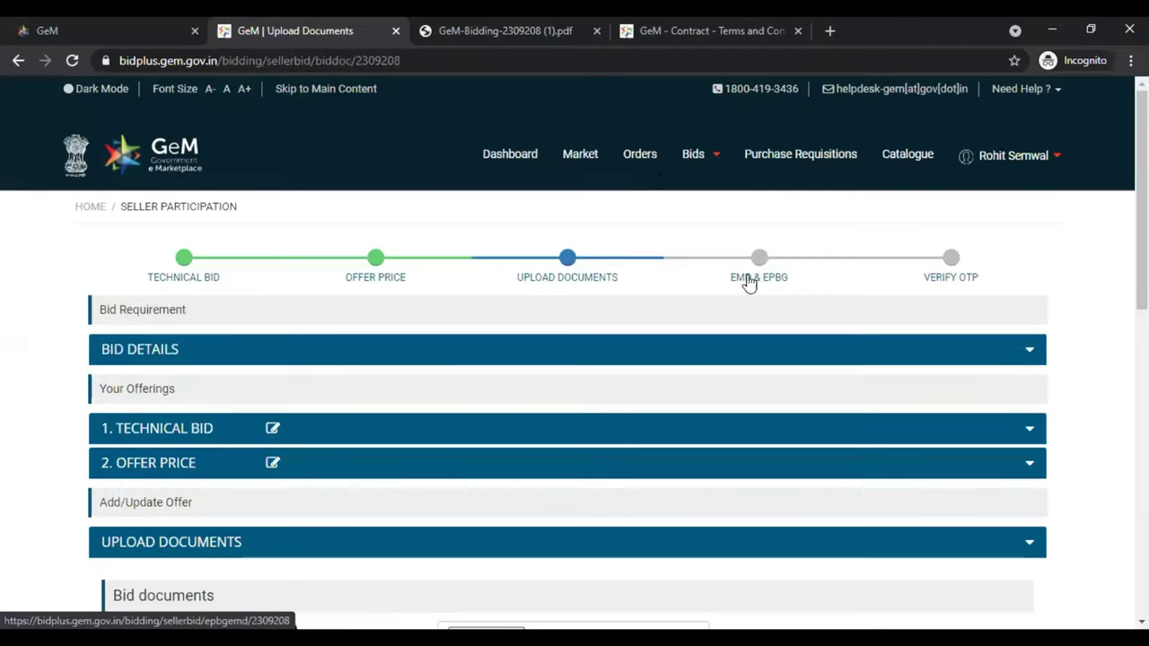
Review the required Bid documents fields, then switch to the contract Terms and Conditions page.
scroll(683, 321, "down", 2)
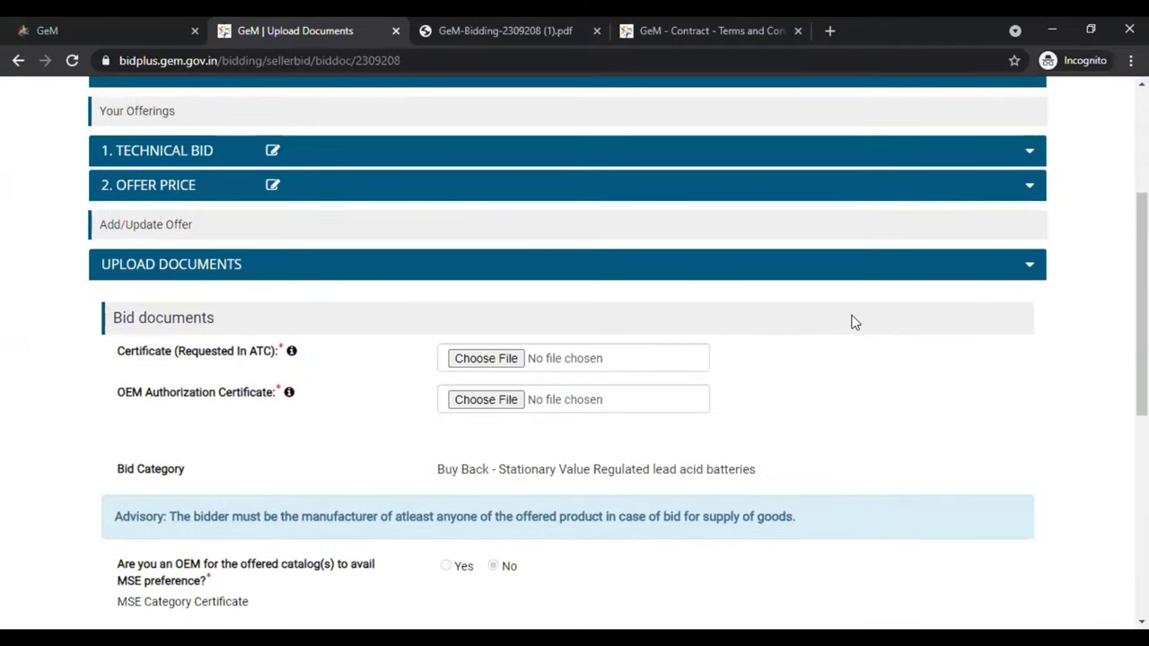
scroll(756, 369, "down", 2)
scroll(757, 369, "up", 1)
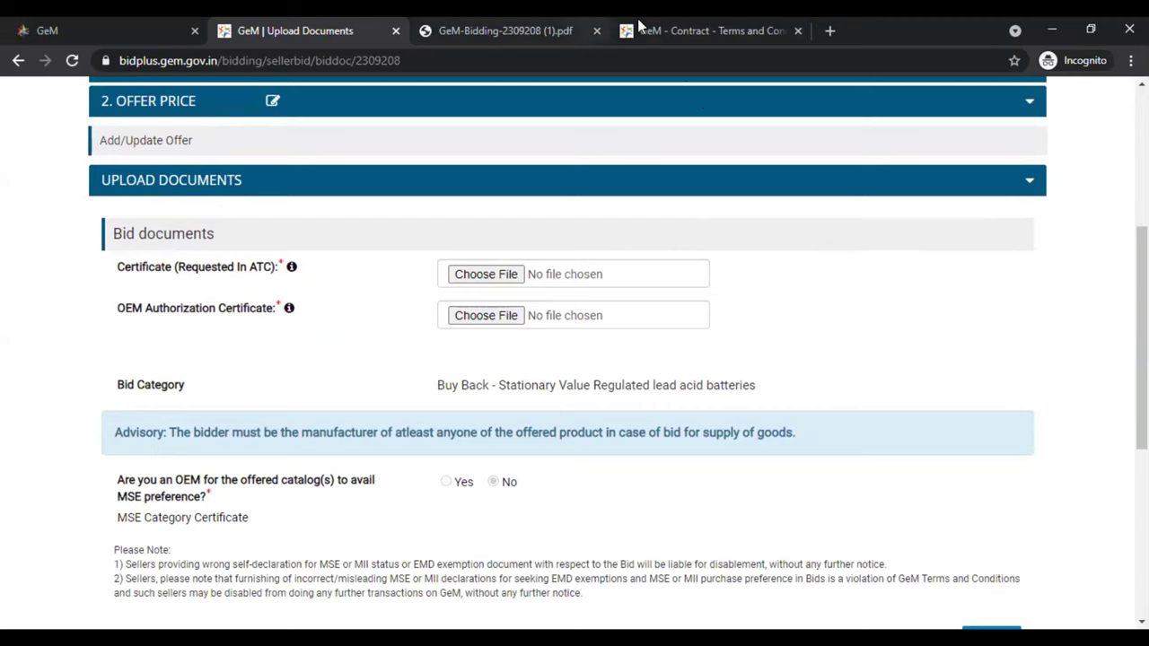
left_click(741, 23)
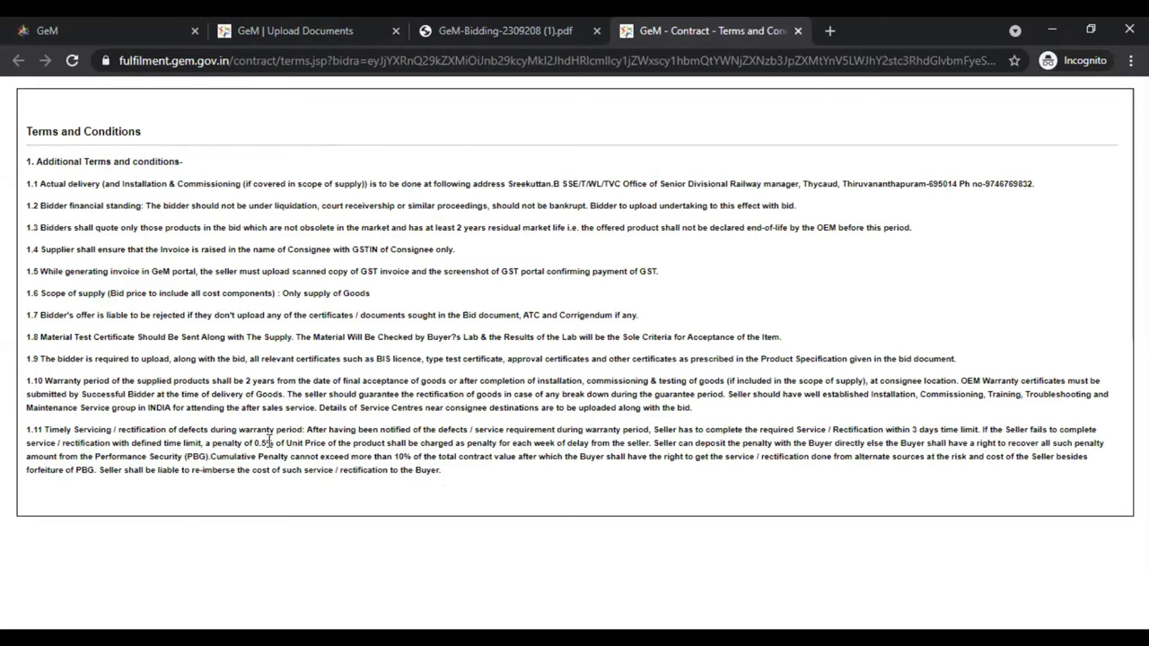
Cross-check the GeM-Bidding PDF's additional terms against the contract terms, then return to Upload Documents.
left_click(578, 23)
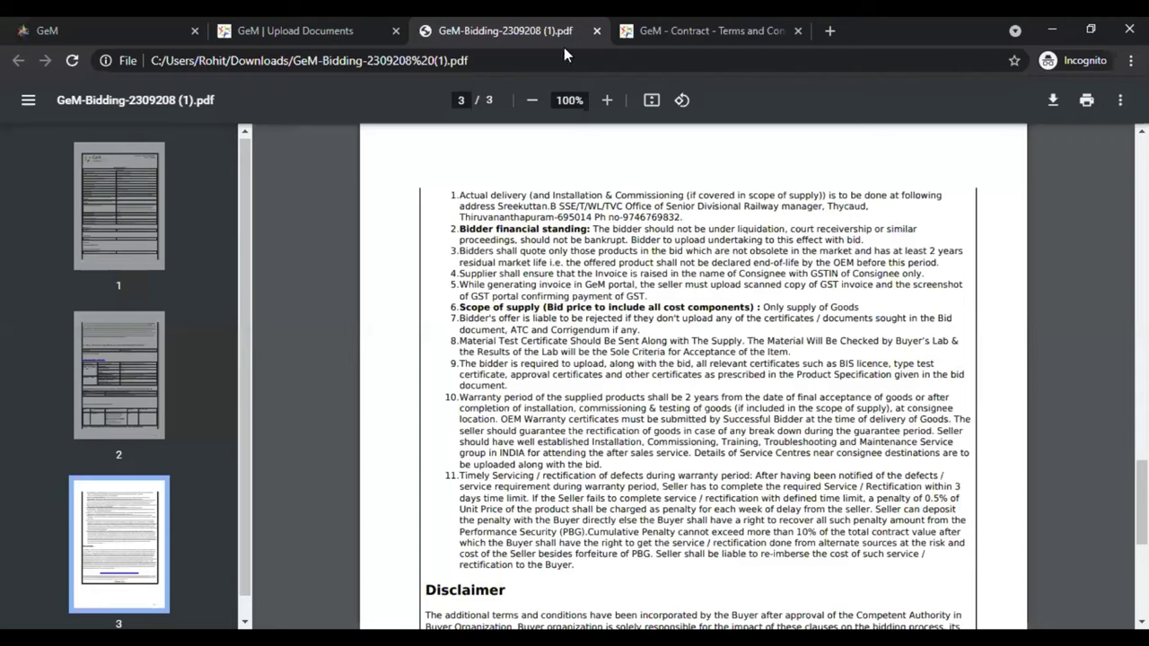
scroll(608, 265, "down", 2)
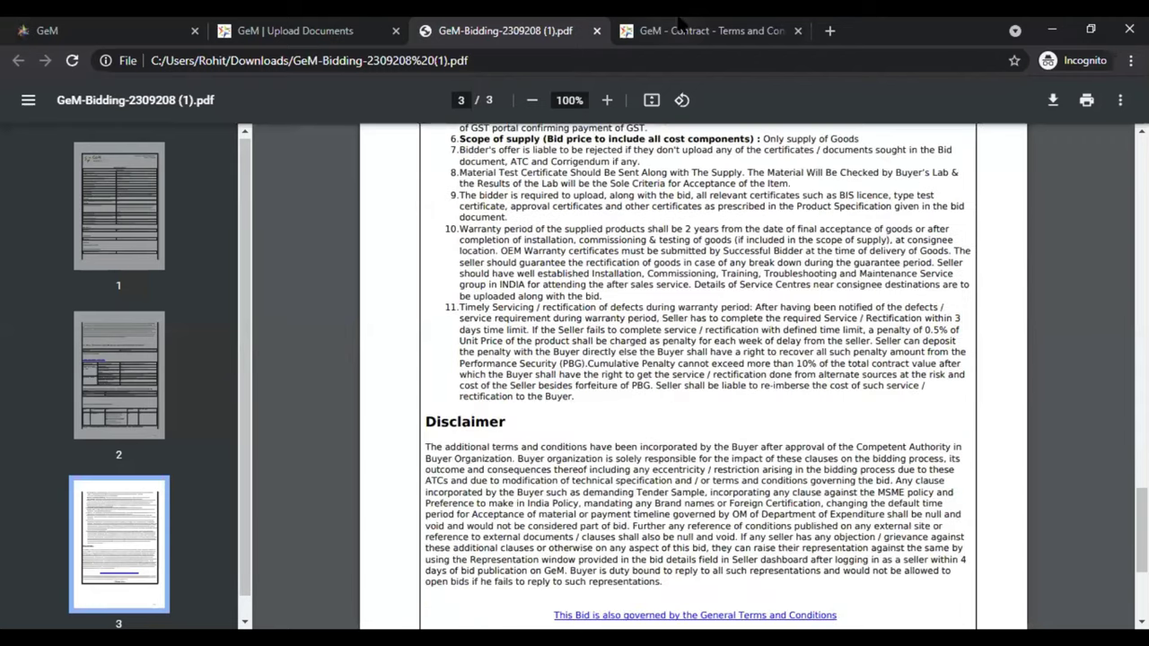
left_click(683, 27)
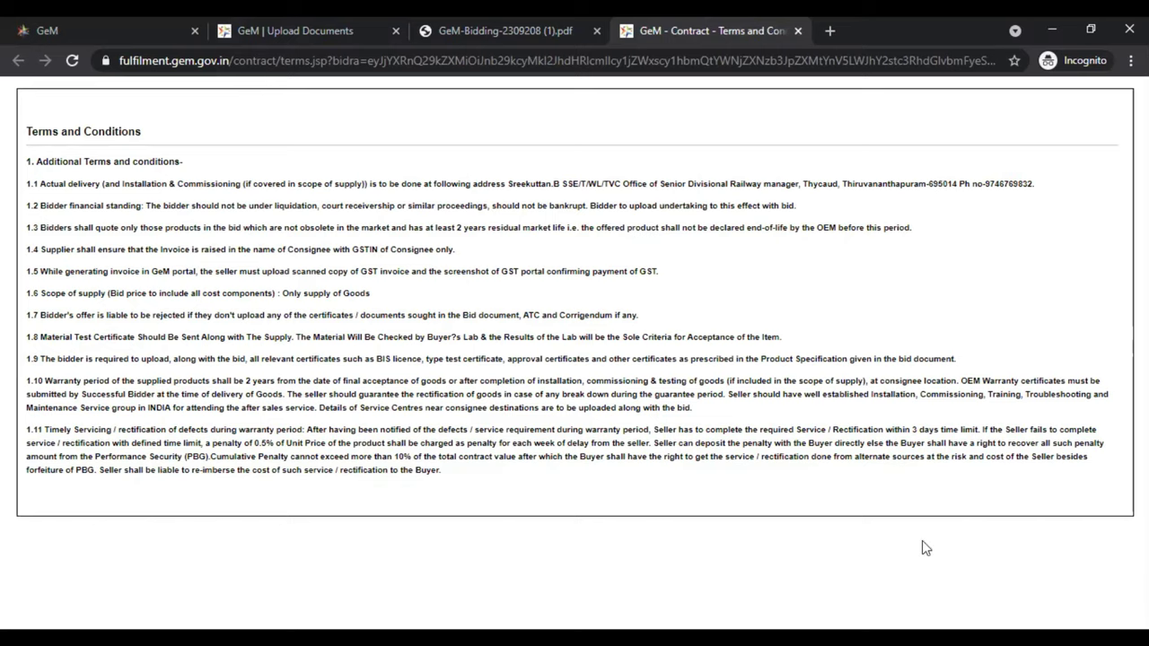
left_click(554, 27)
scroll(570, 228, "up", 2)
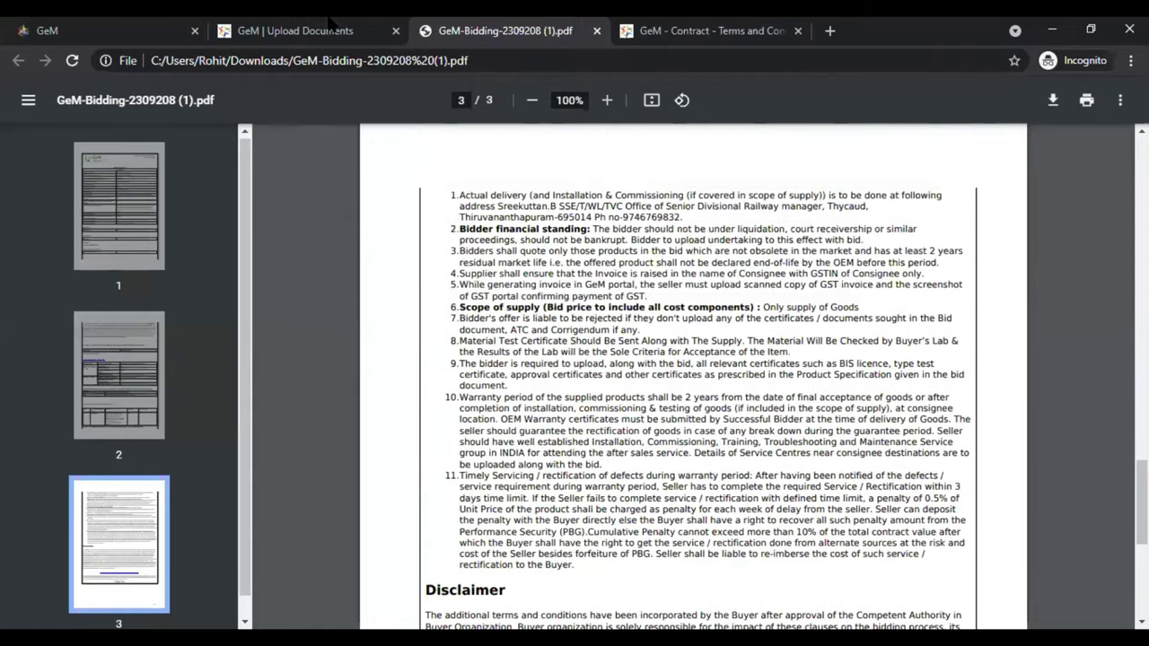
left_click(330, 25)
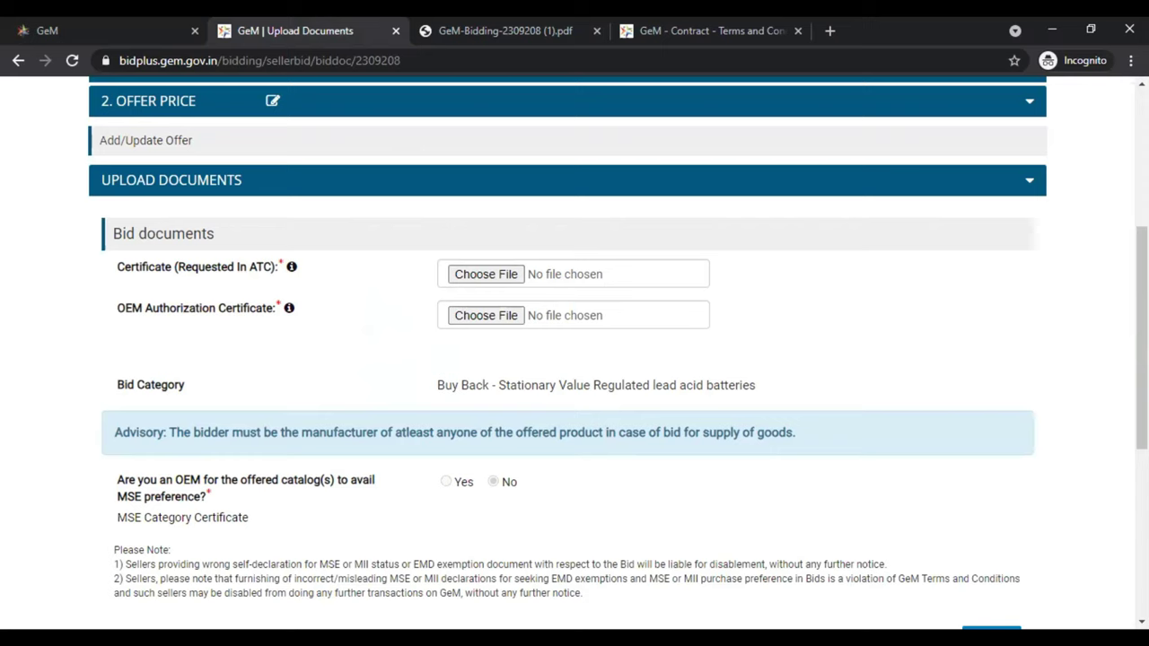
Bring up the Word Tender Undertaking letter for supply of portable toilets.
scroll(728, 431, "down", 1)
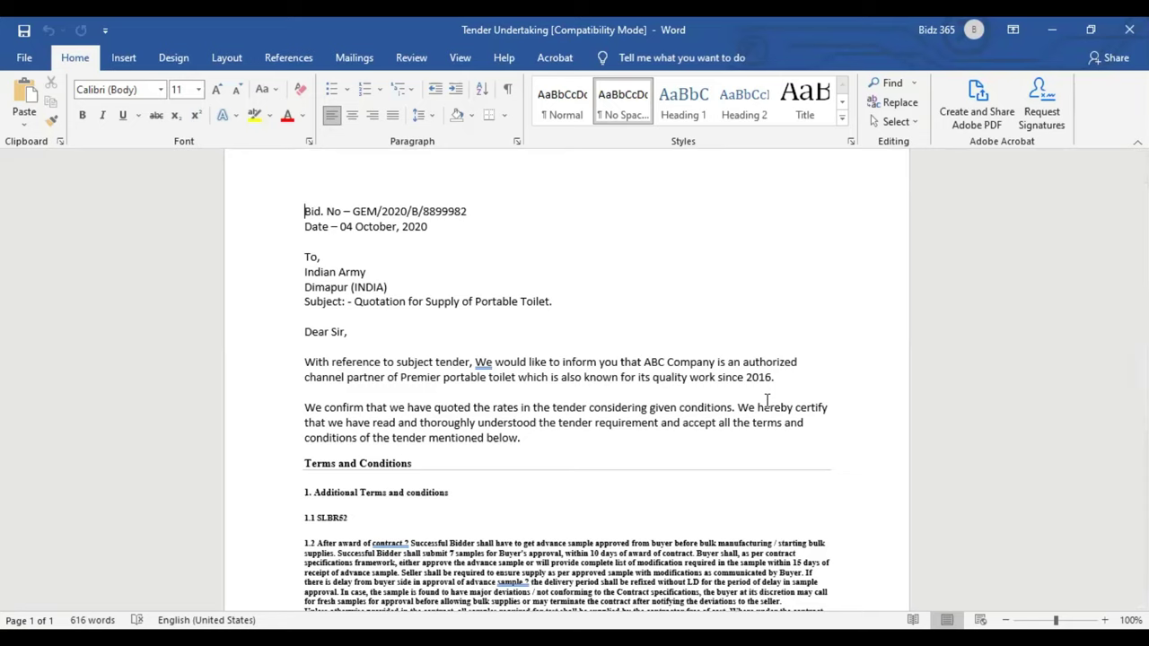
scroll(703, 428, "down", 2)
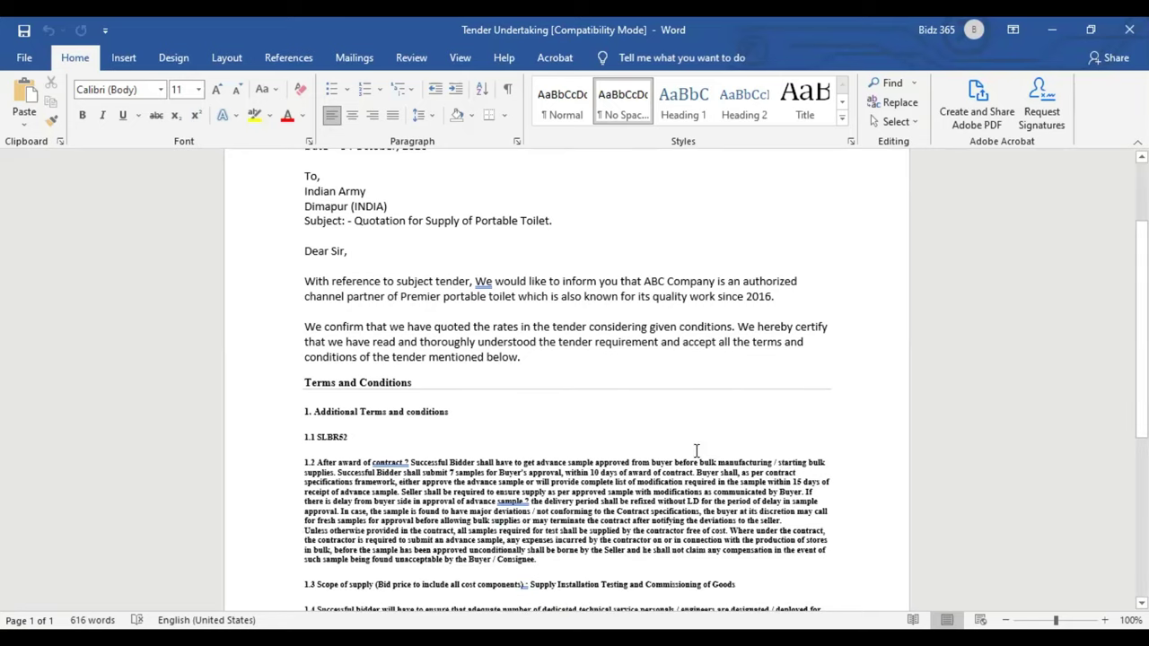
scroll(695, 453, "down", 4)
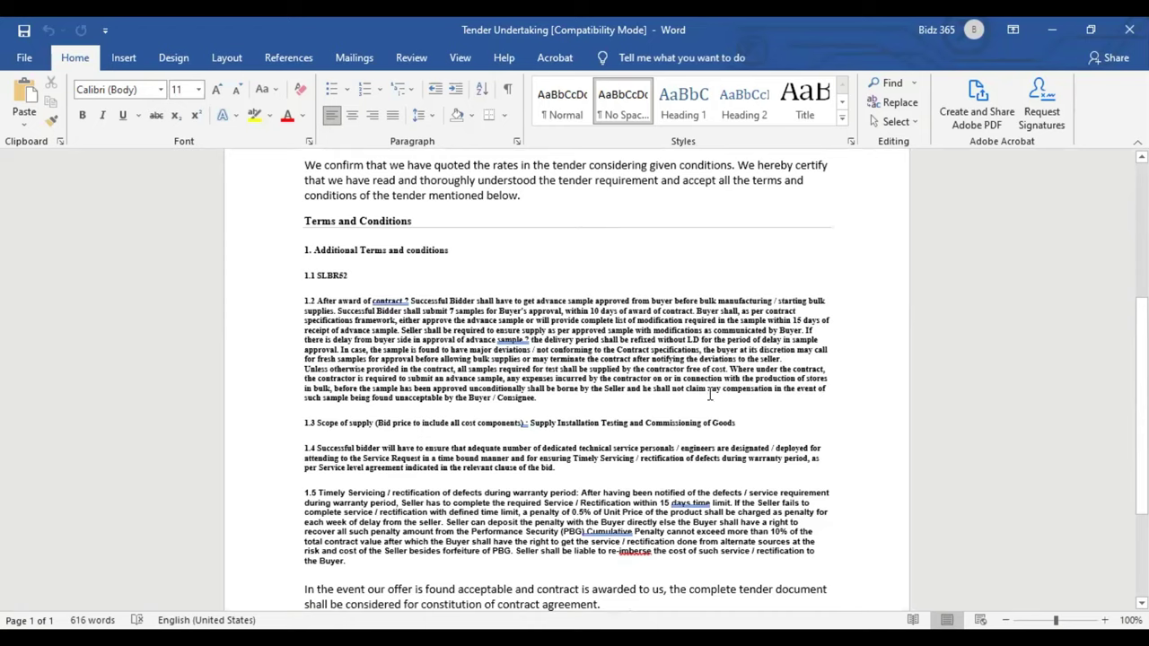
scroll(700, 373, "down", 4)
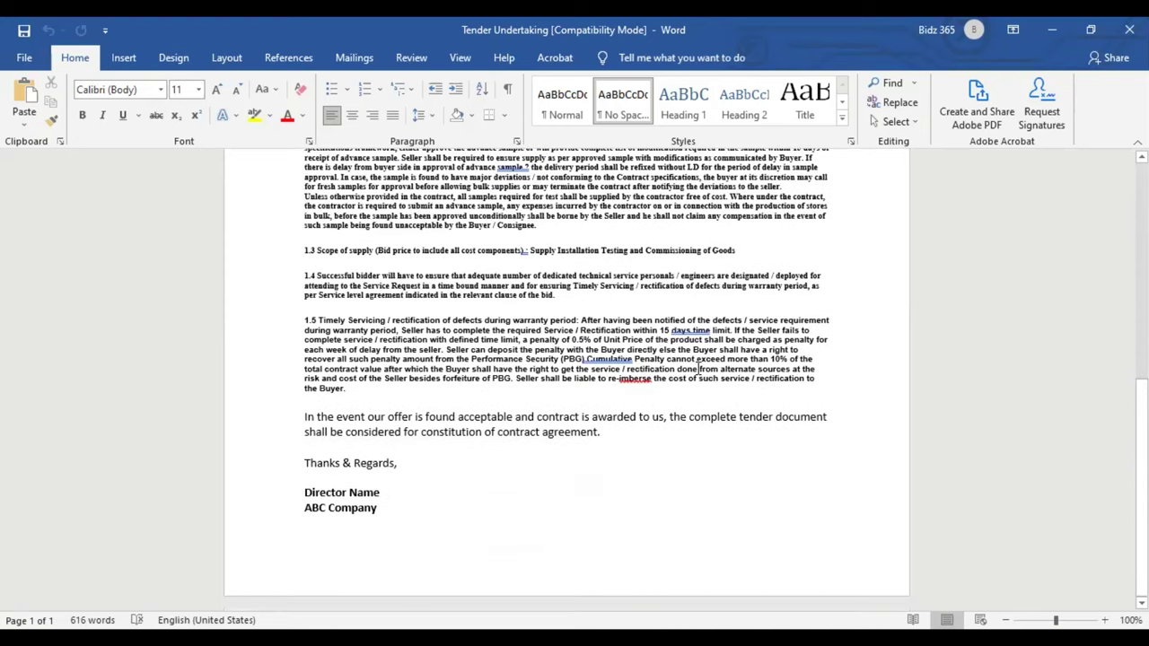
scroll(811, 219, "up", 3)
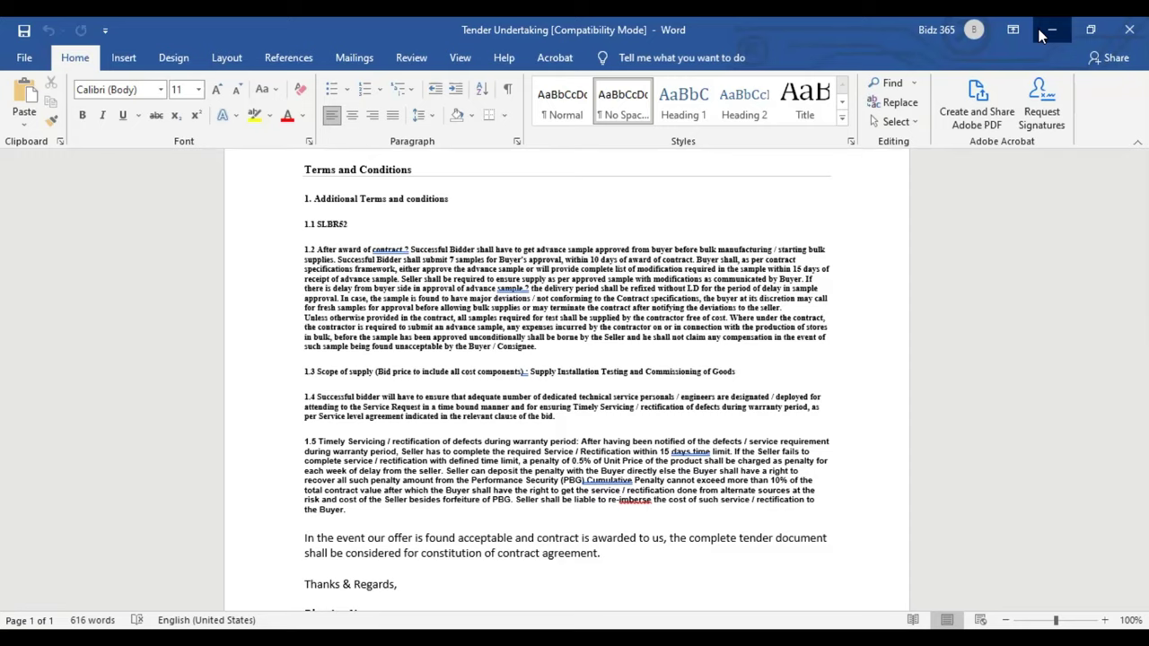
Upload 'GeM Auth --- A S Enterprises_' from Desktop > Bid Documents as the ATC-requested certificate.
left_click(1050, 30)
scroll(592, 530, "up", 2)
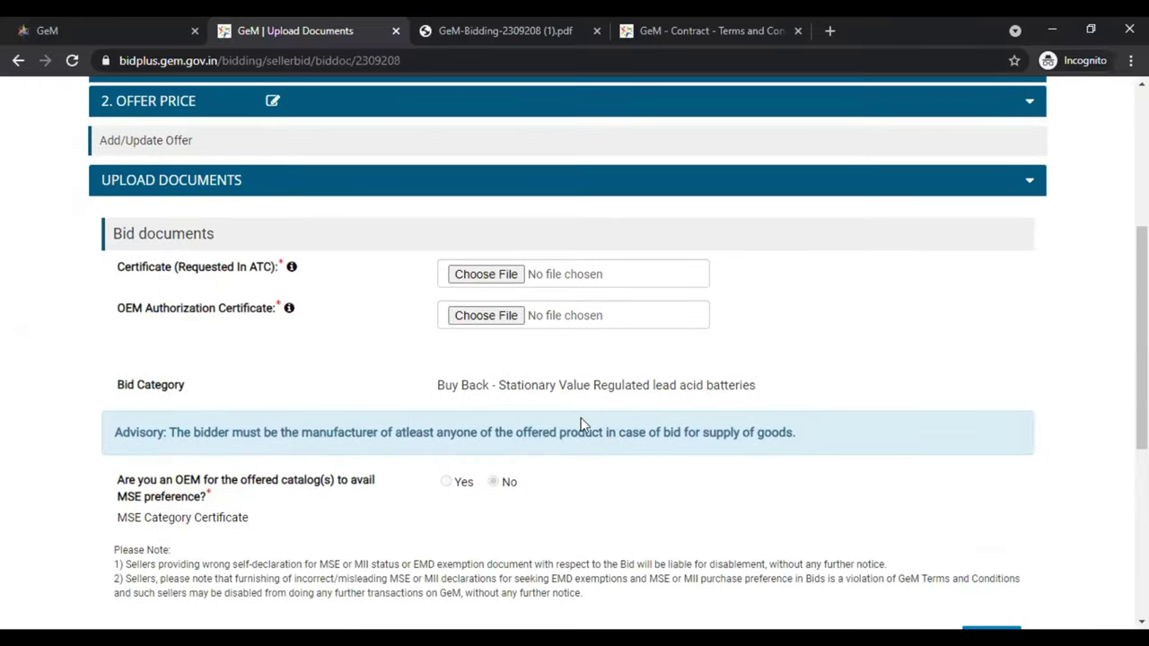
left_click(486, 274)
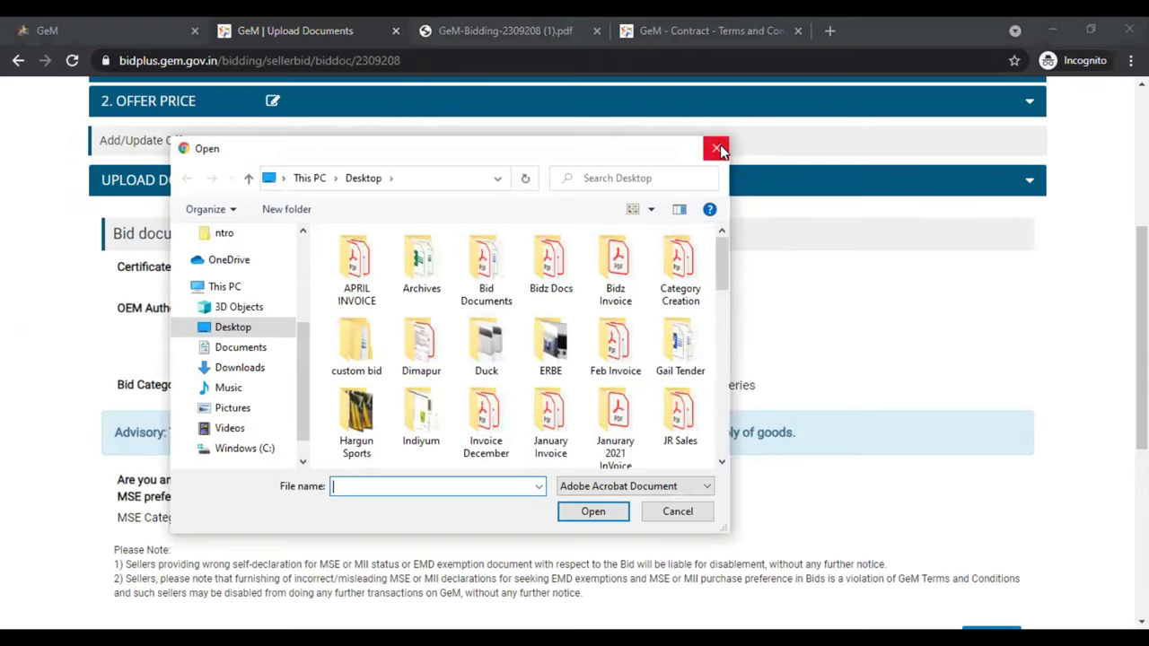
left_click(717, 148)
left_click(503, 274)
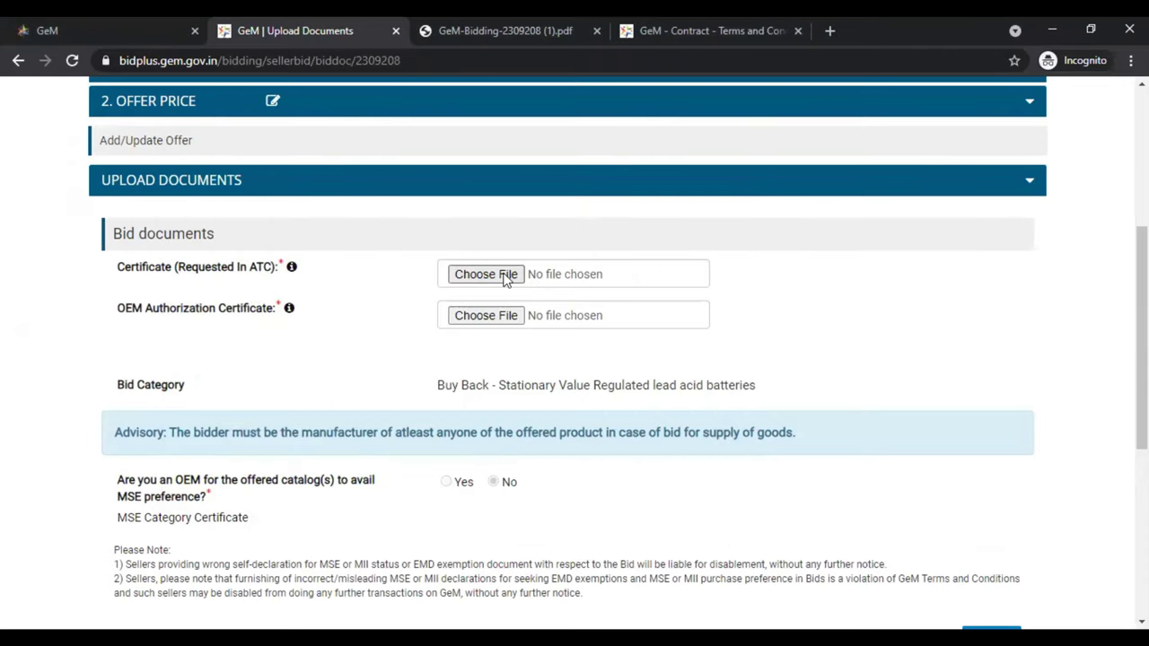
scroll(418, 342, "down", 5)
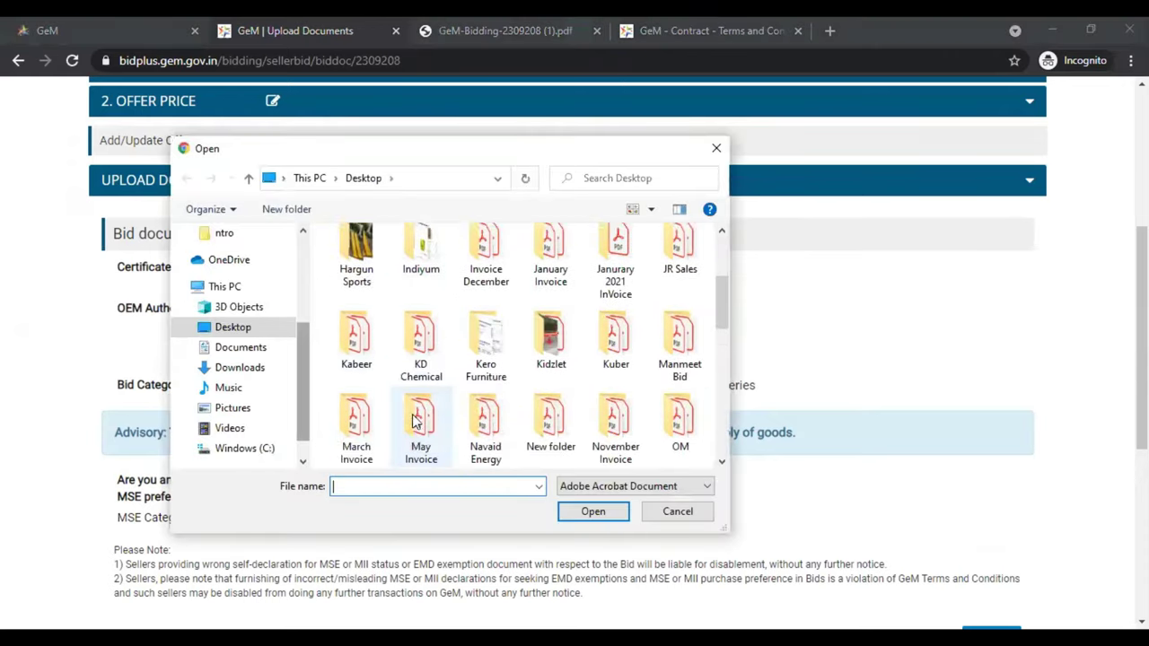
scroll(538, 372, "down", 3)
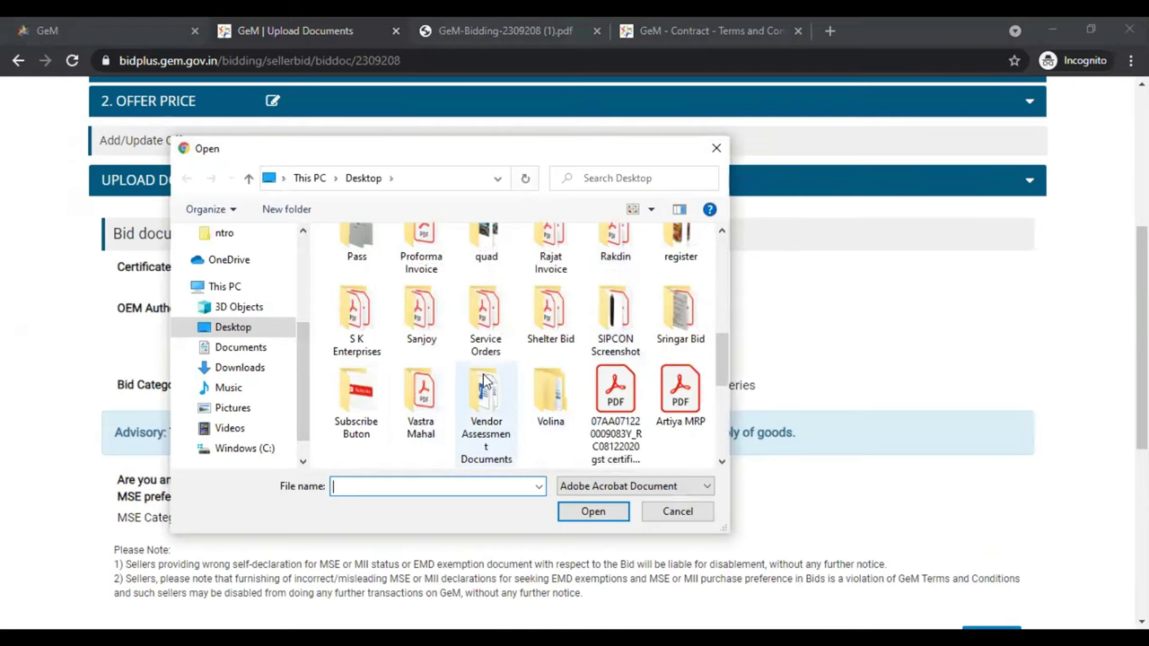
scroll(530, 382, "down", 2)
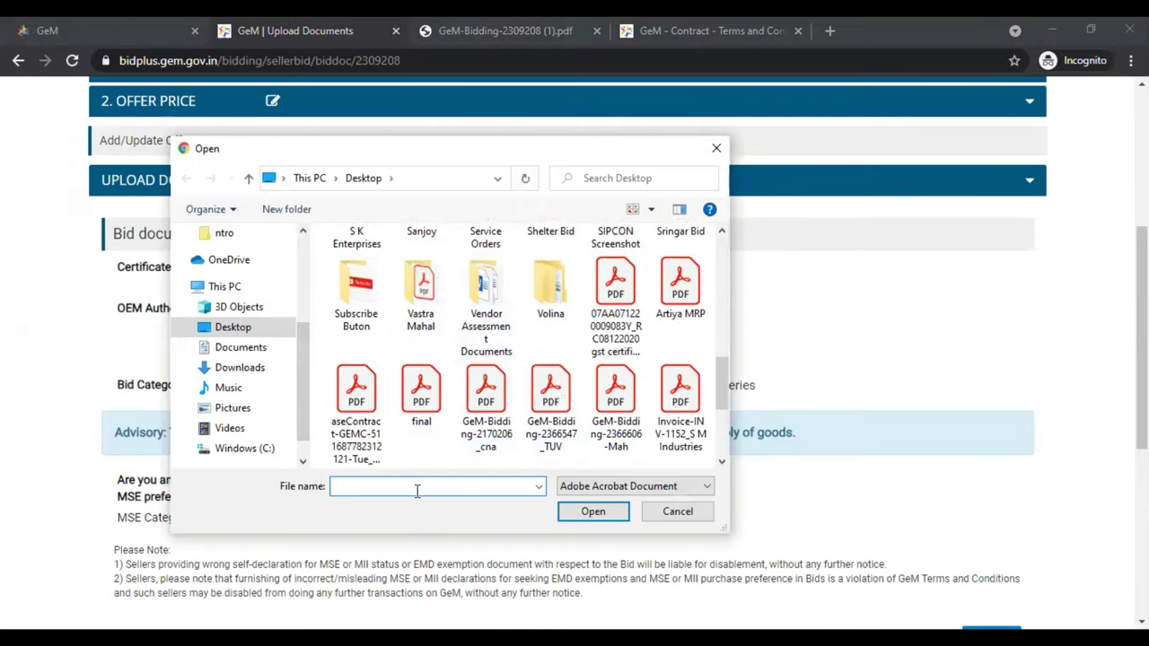
scroll(546, 300, "up", 5)
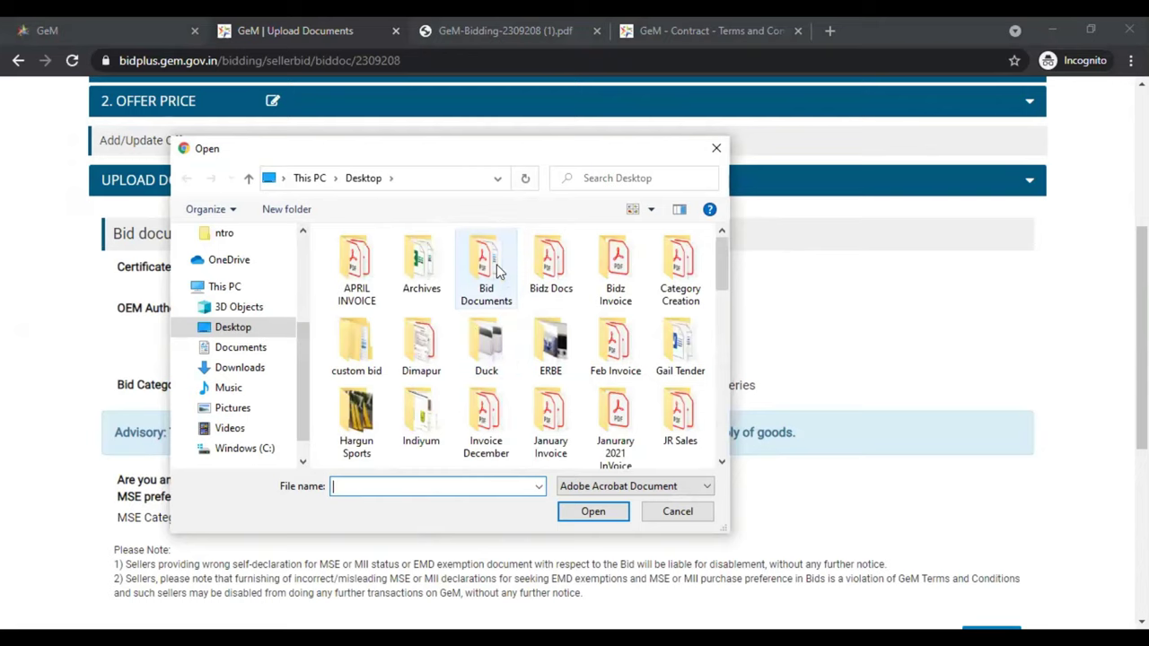
double_click(492, 270)
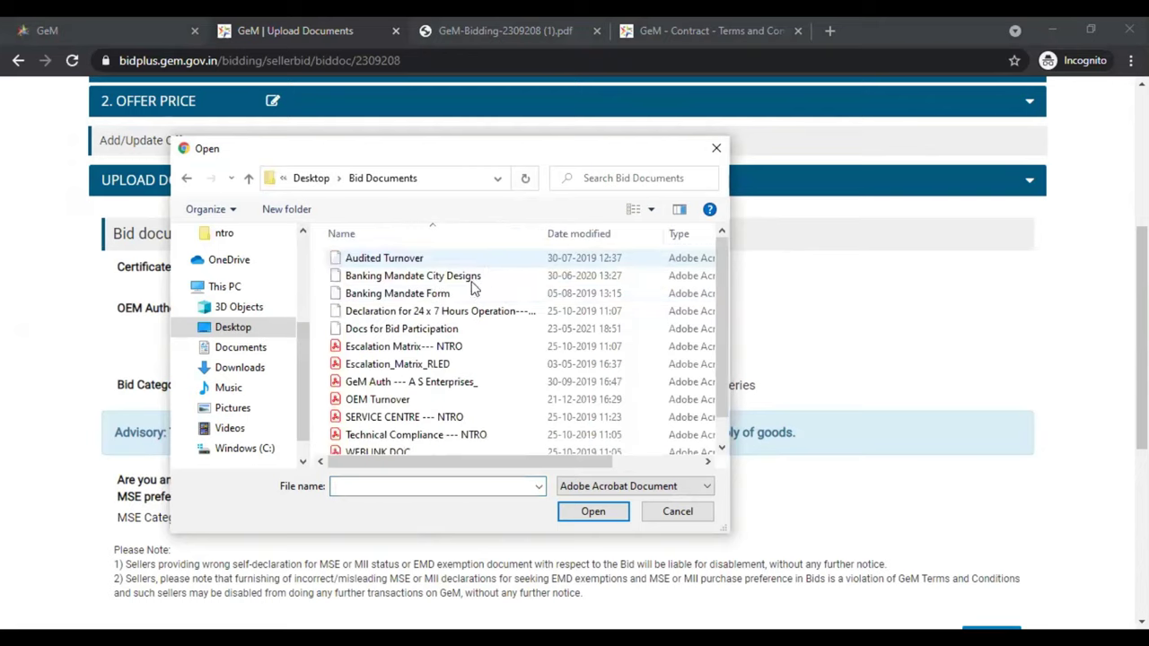
left_click(434, 382)
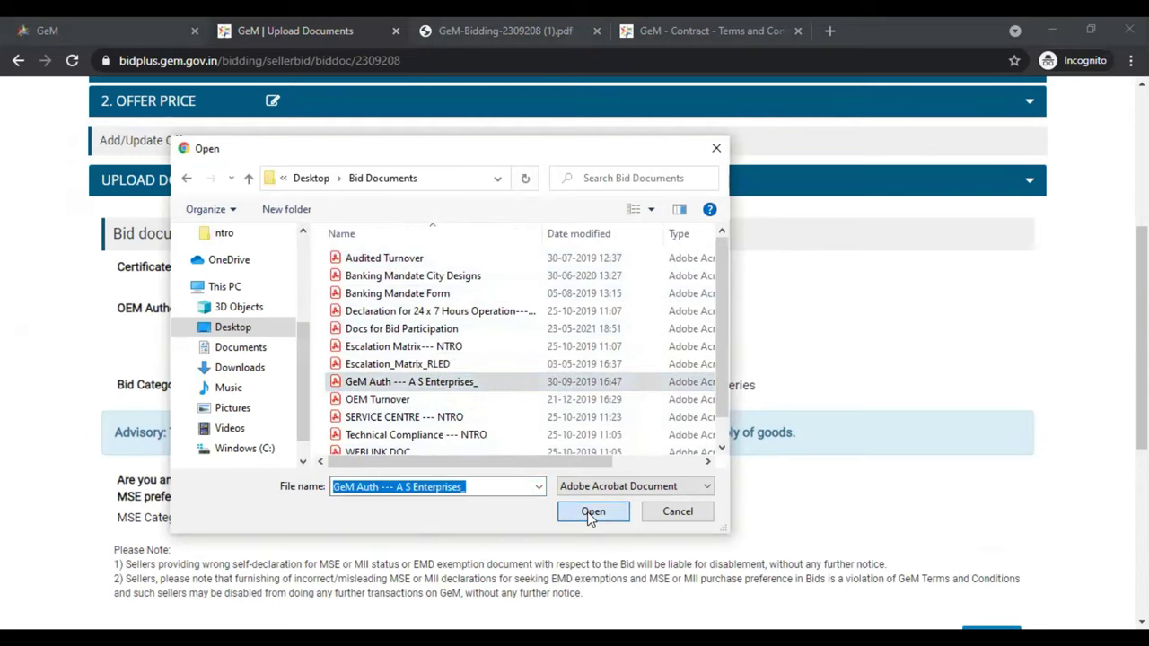
double_click(433, 382)
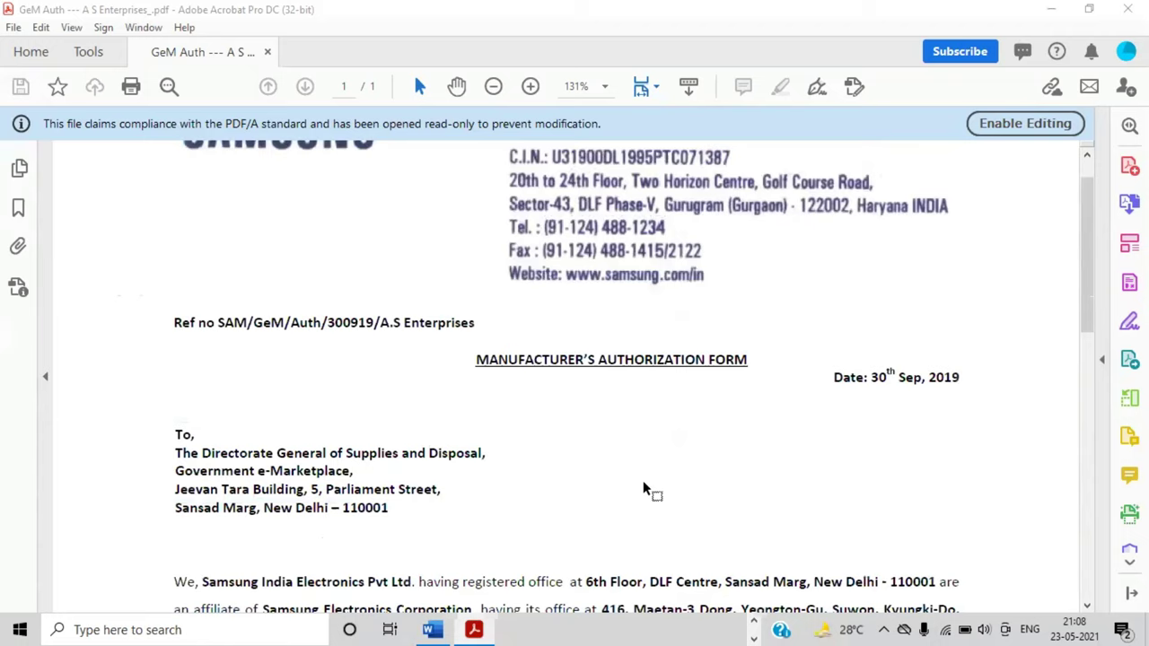
Read the Samsung authorization form down to its signature block, then close Acrobat.
scroll(644, 487, "up", 1)
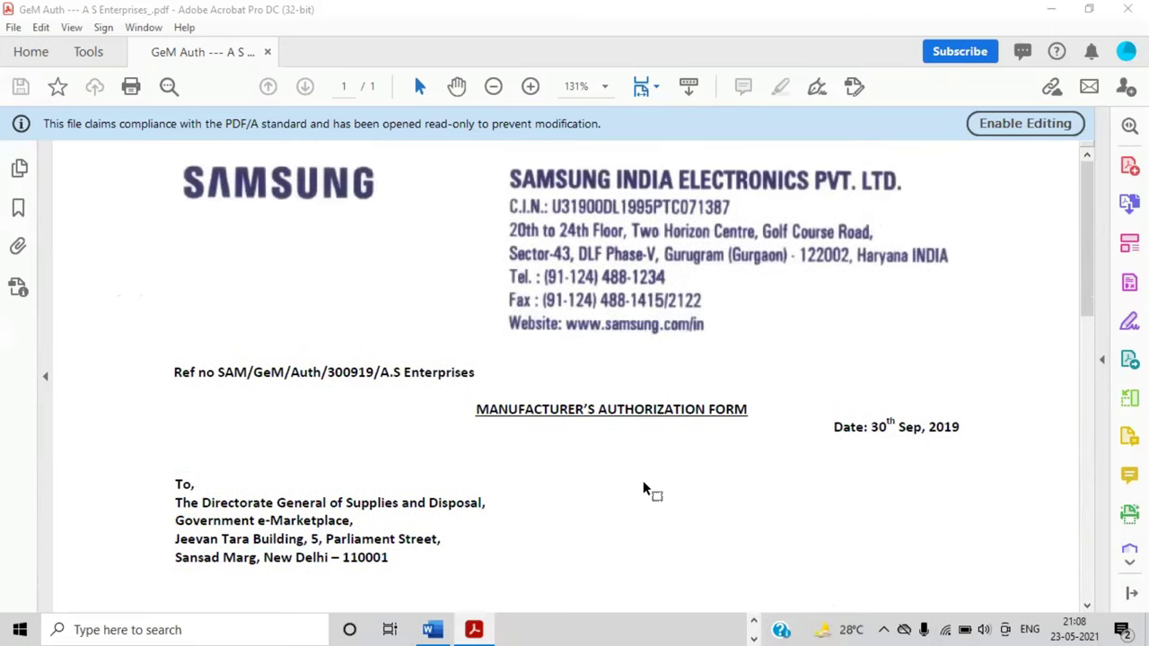
scroll(643, 485, "down", 3)
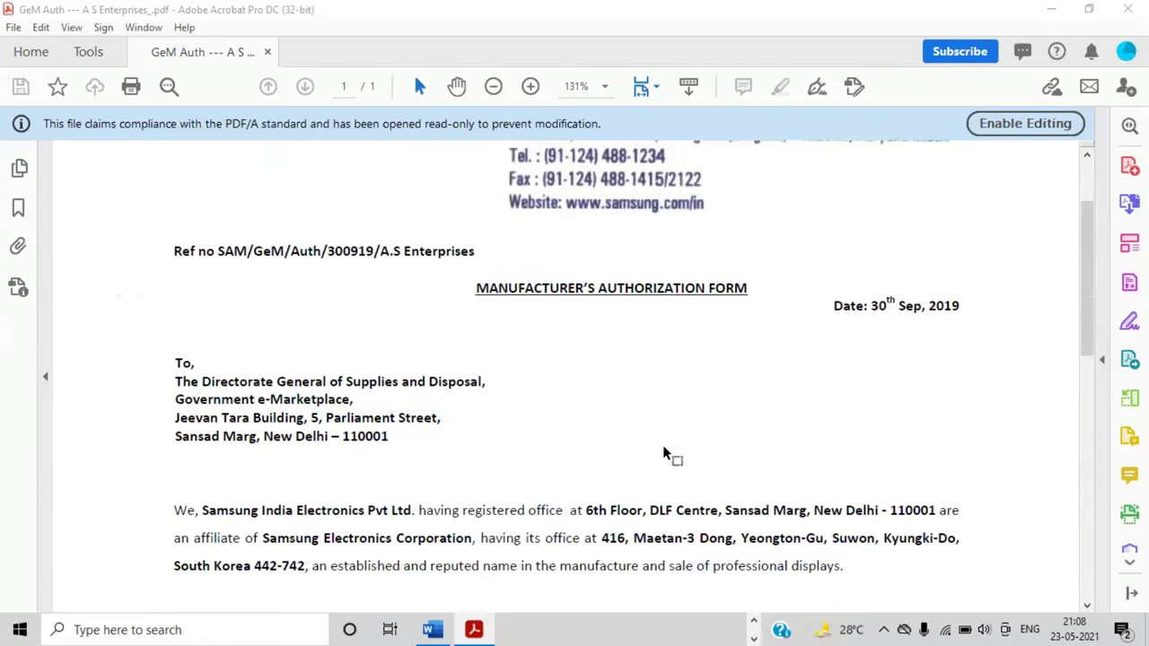
scroll(659, 454, "up", 2)
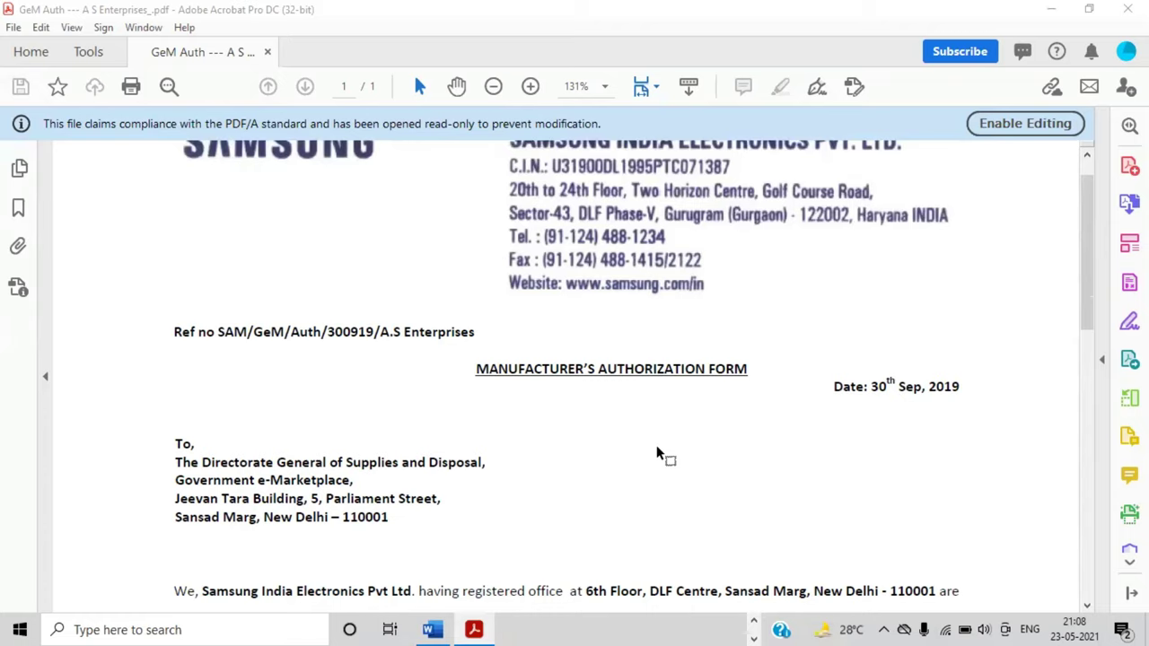
scroll(661, 453, "down", 4)
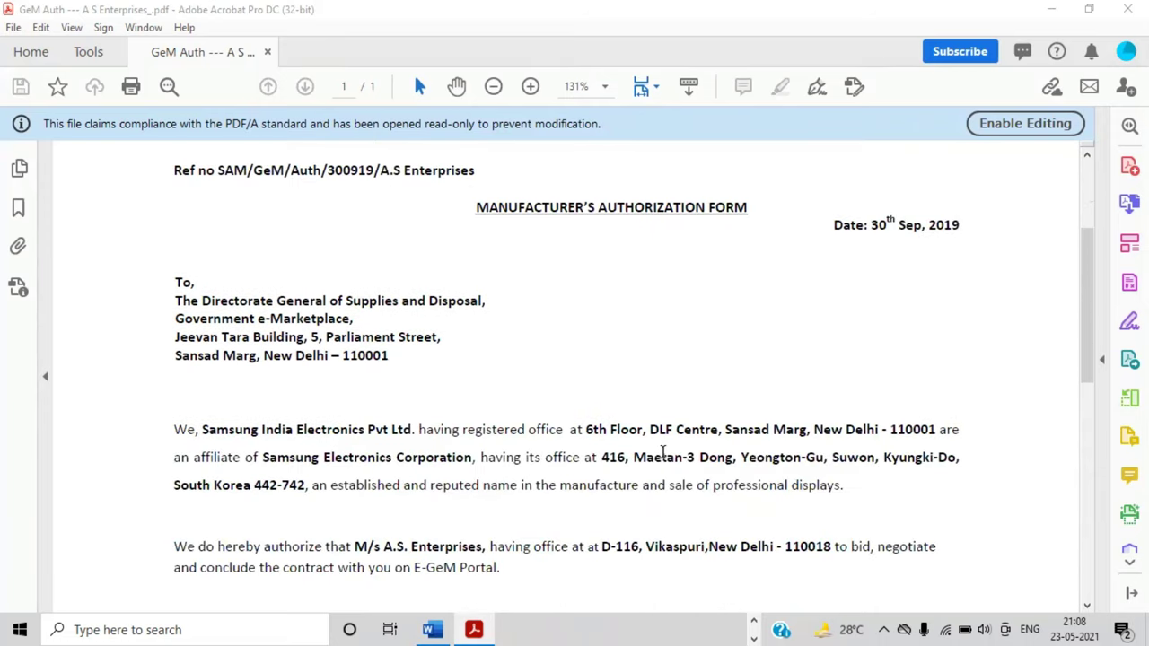
scroll(663, 452, "down", 15)
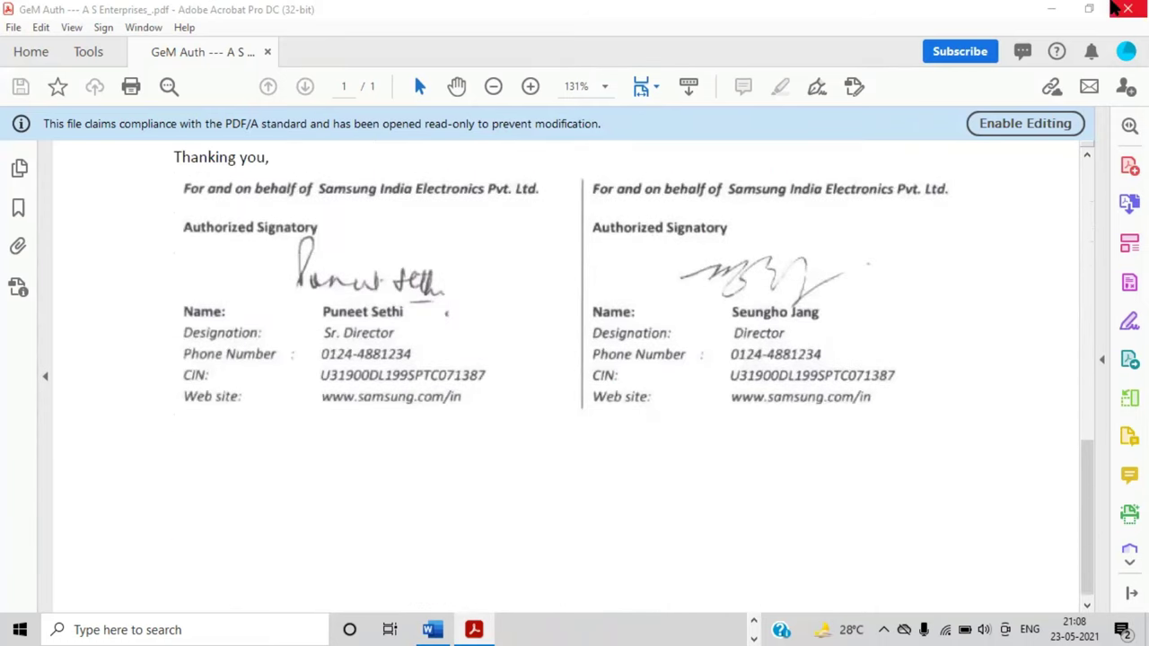
left_click(1122, 9)
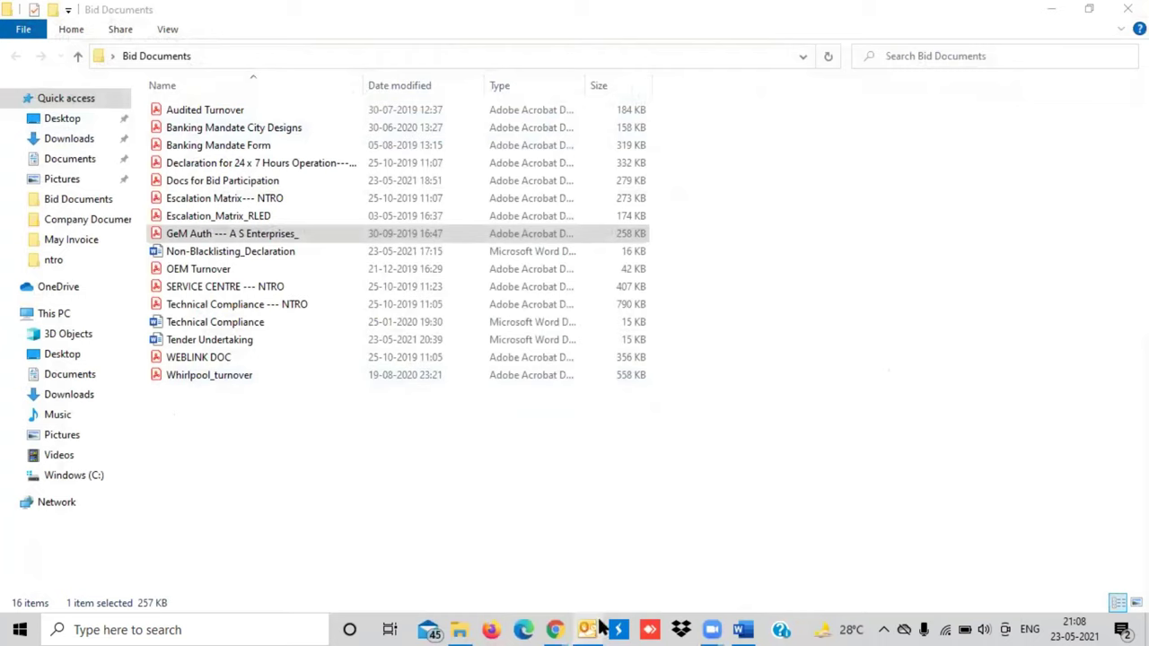
Upload 'GeM Auth --- A S Enterprises_' as the OEM Authorization Certificate and save the bid documents.
mouse_move(554, 630)
left_click(606, 534)
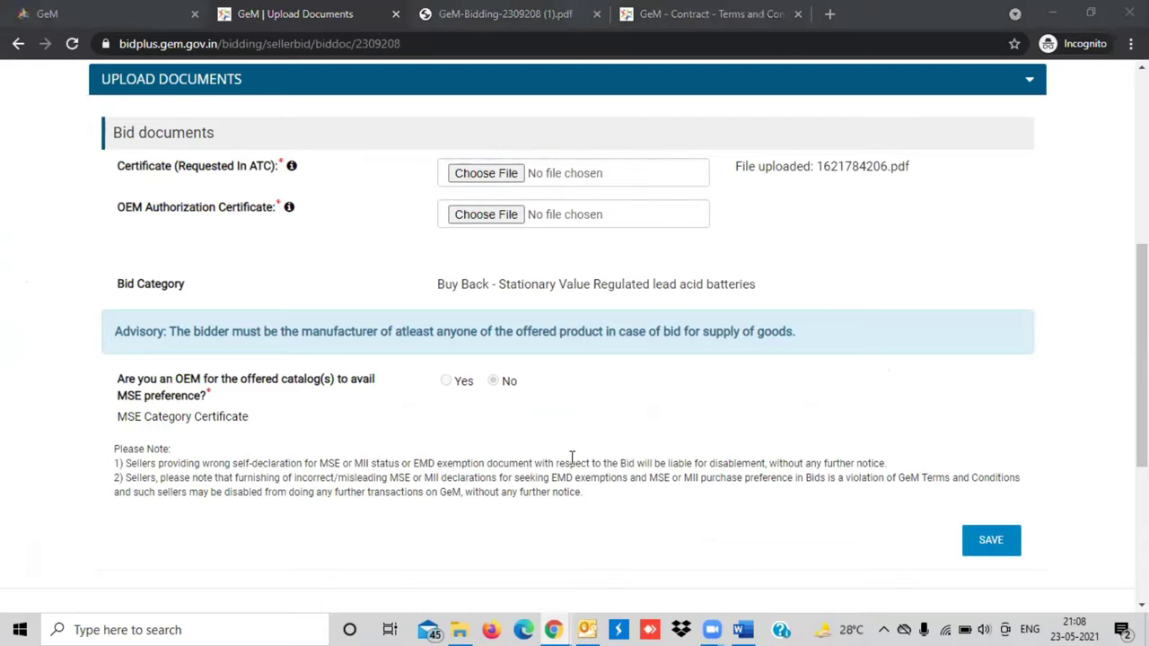
left_click(492, 215)
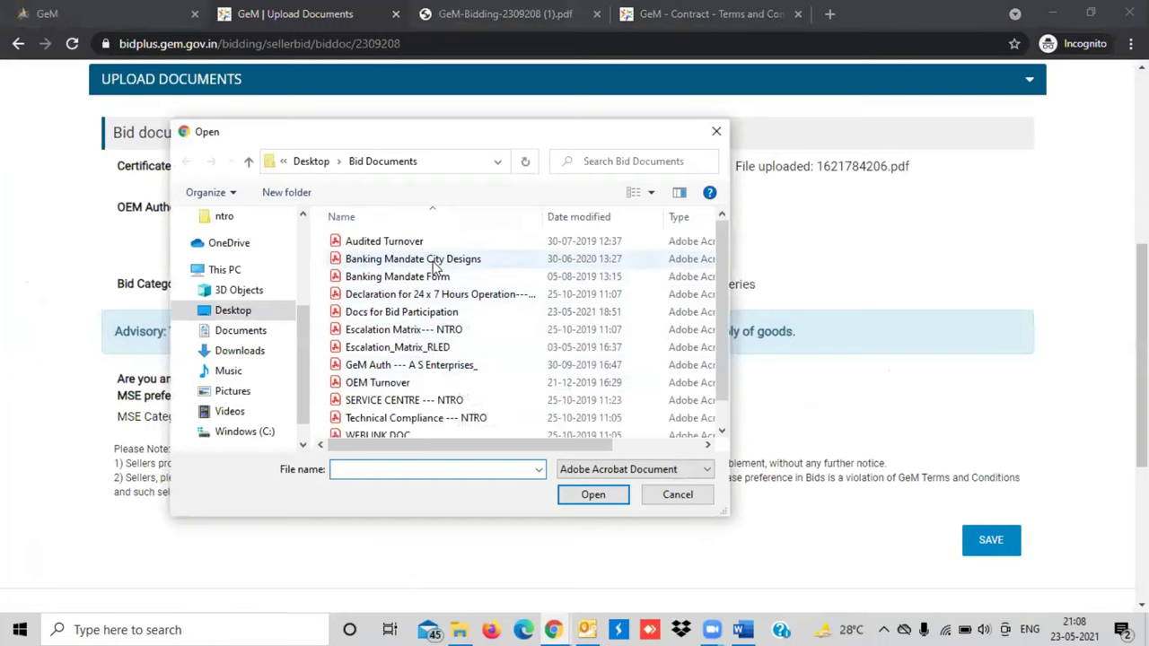
left_click(409, 365)
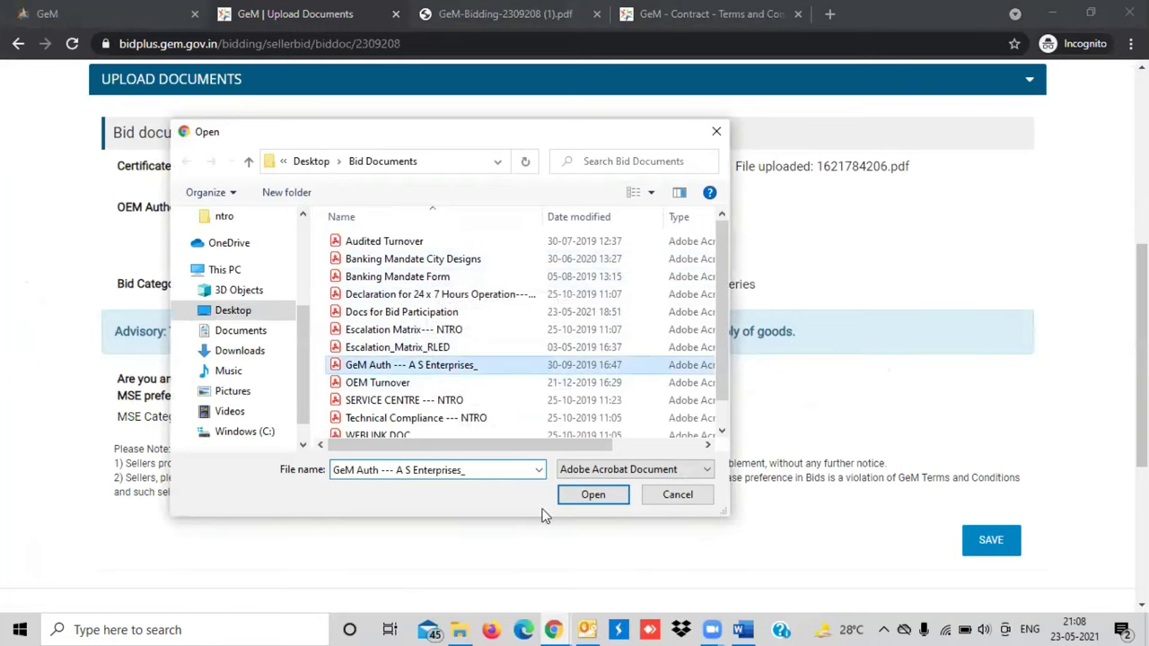
left_click(592, 494)
left_click(991, 540)
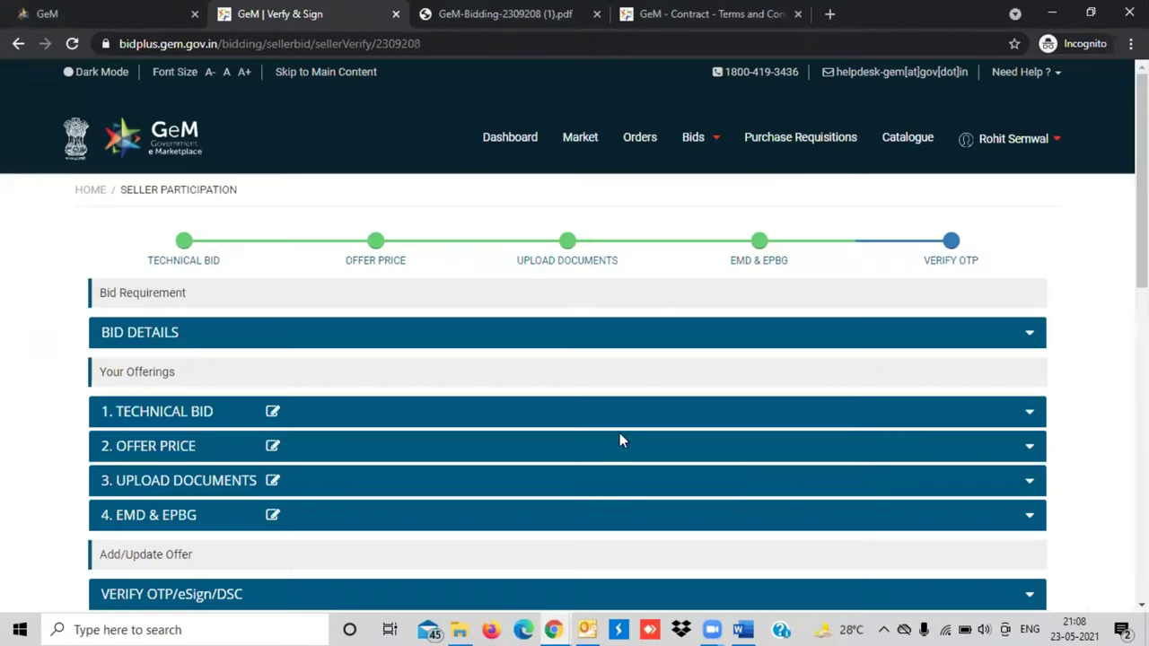
Accept the bidder declaration and verify the bid with the OTP sent to the mobile.
scroll(619, 433, "down", 5)
left_click(116, 271)
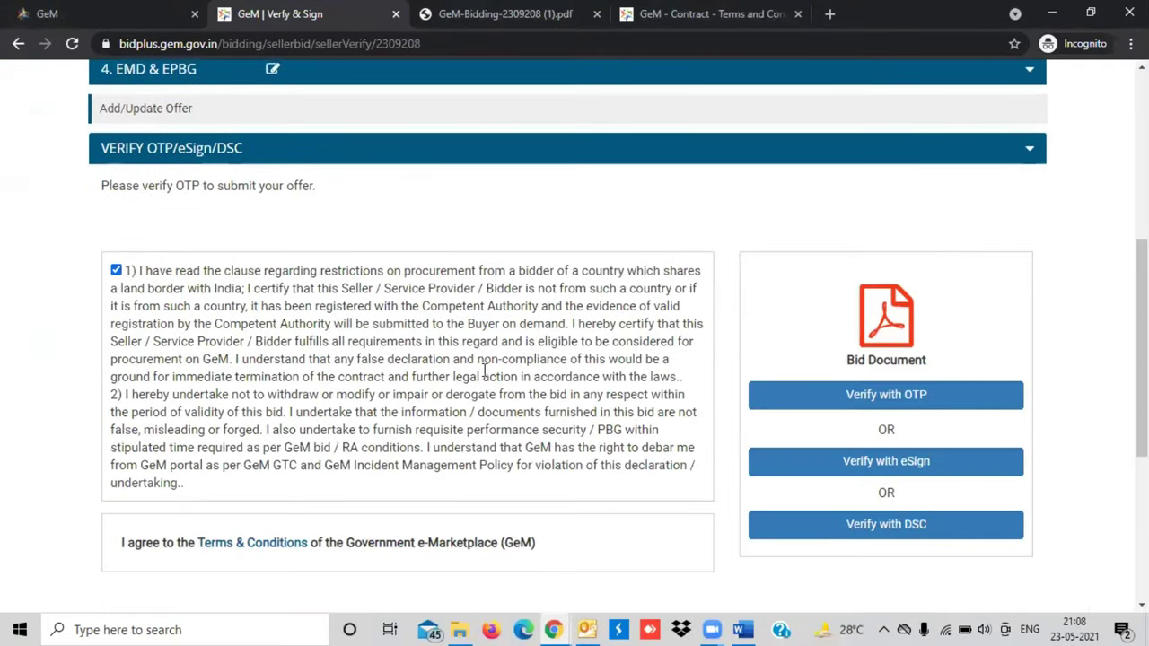
left_click(868, 404)
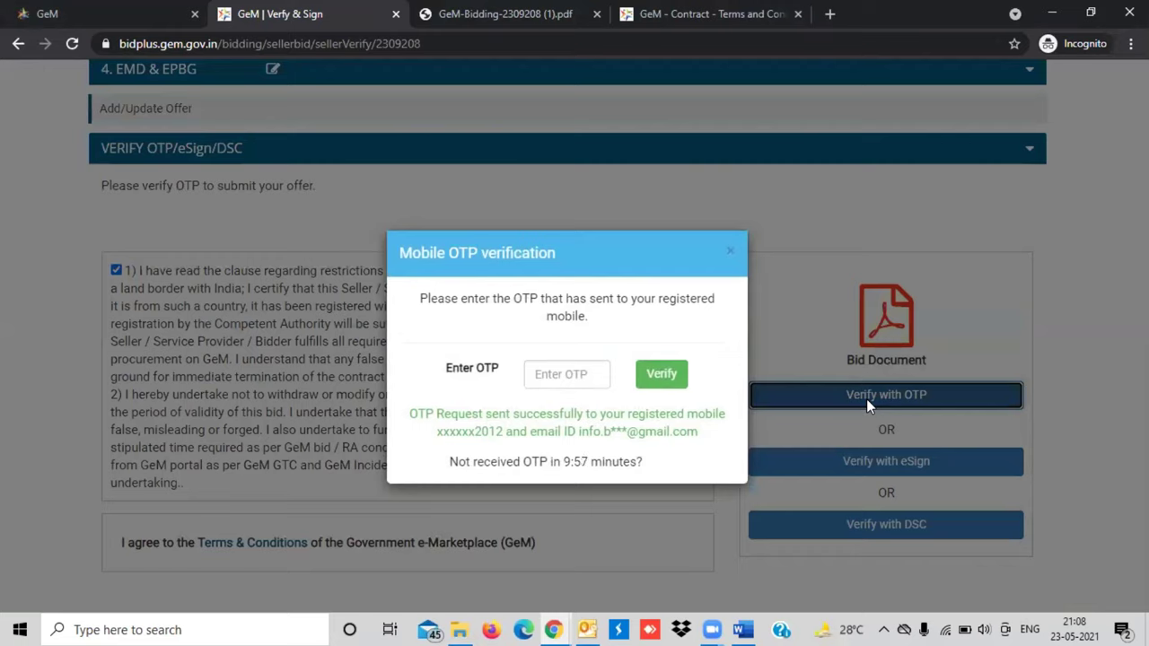
left_click(588, 371)
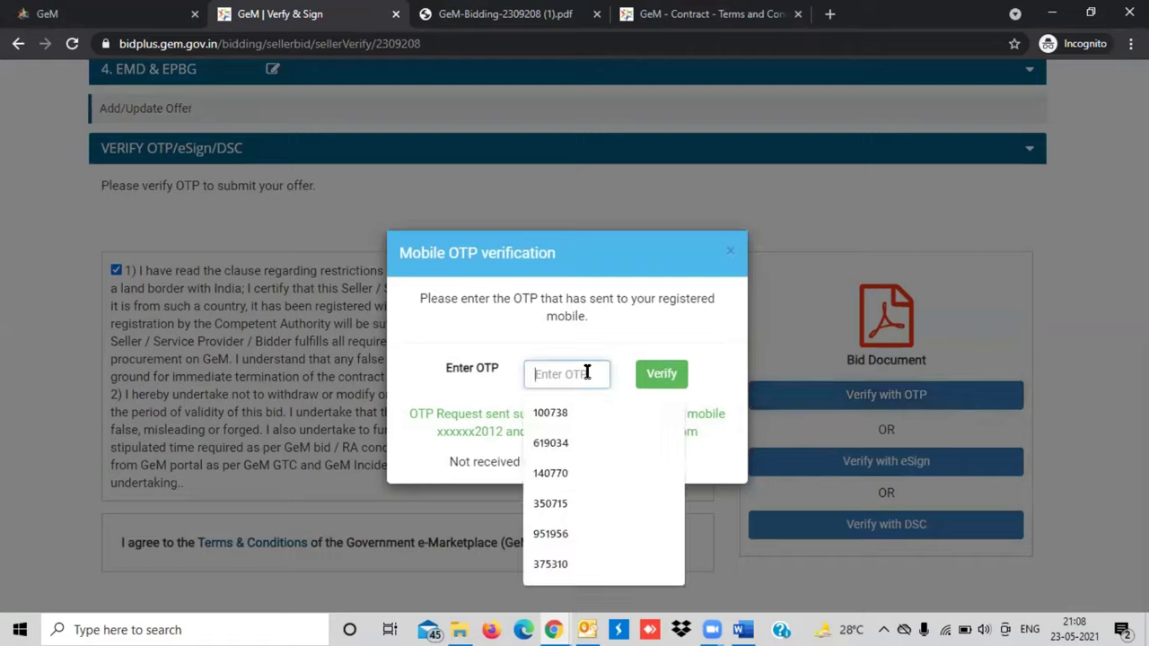
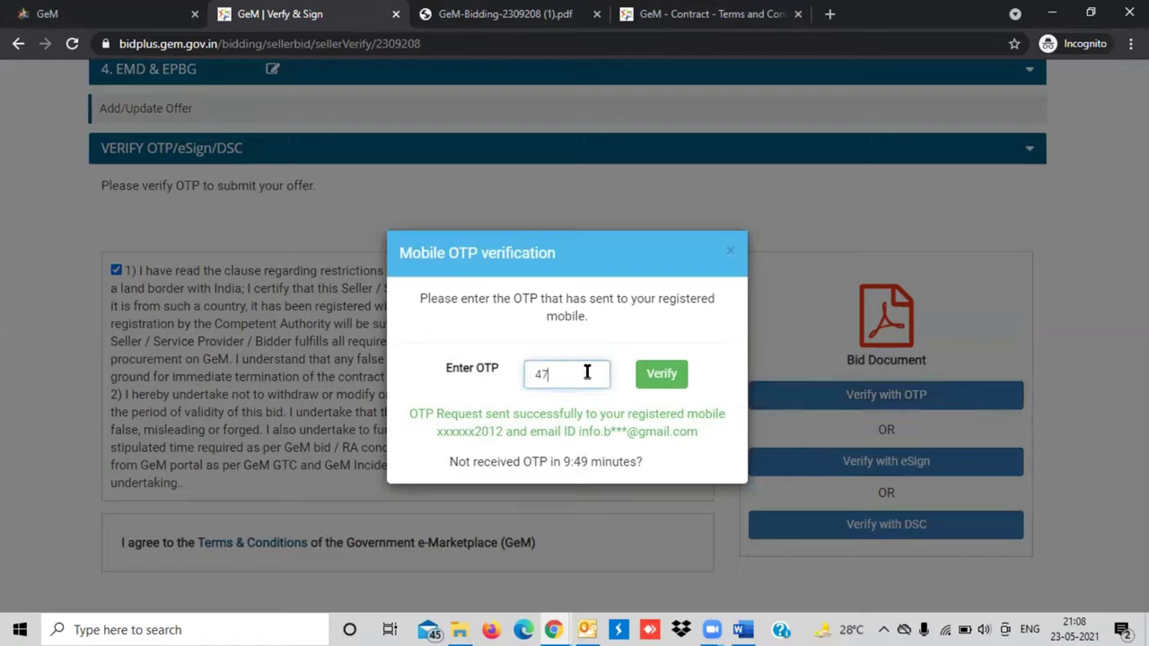
left_click(660, 381)
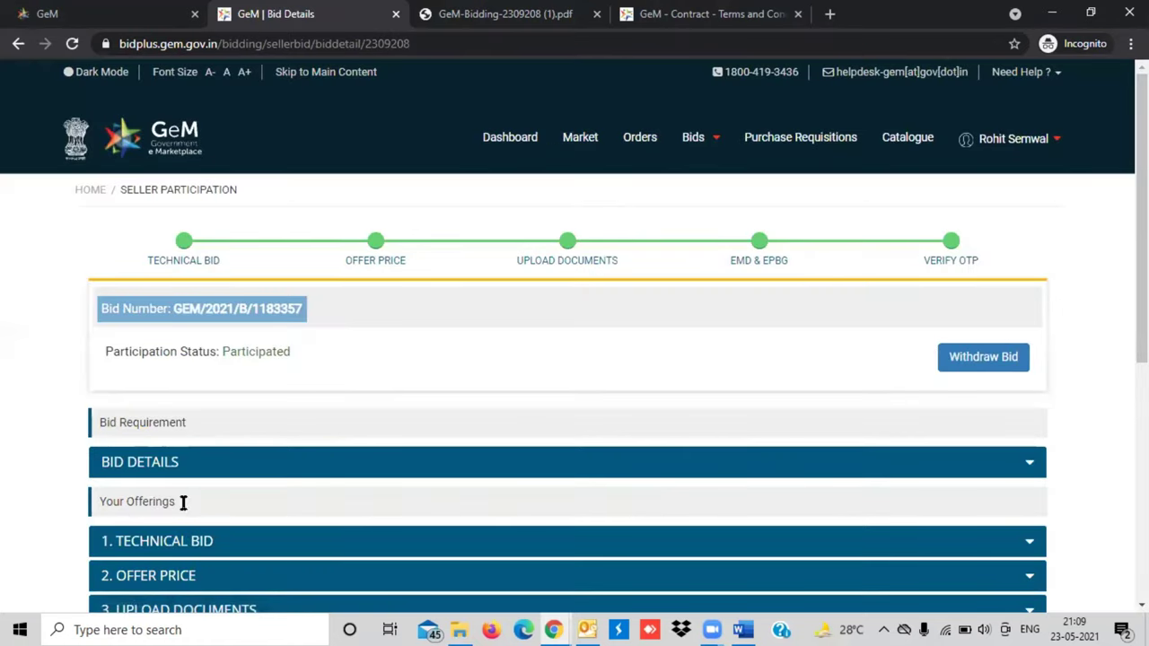
Expand Verify OTP/eSign/DSC & Publish and open the downloaded bid participation PDF.
scroll(481, 395, "down", 2)
scroll(456, 412, "down", 3)
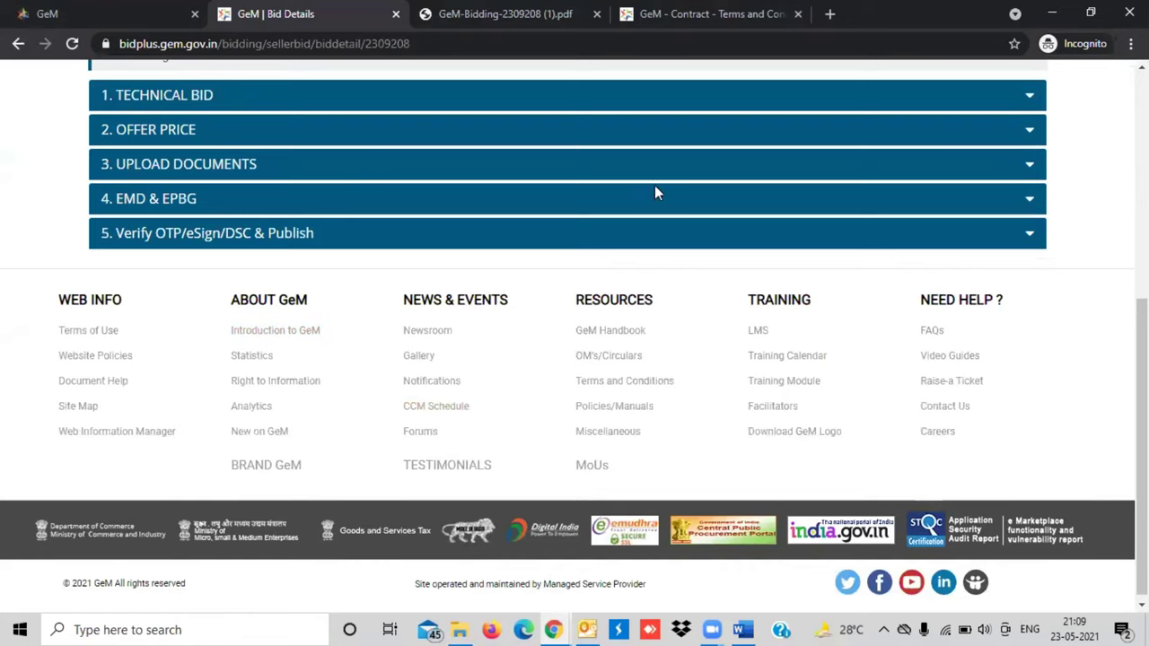
left_click(274, 235)
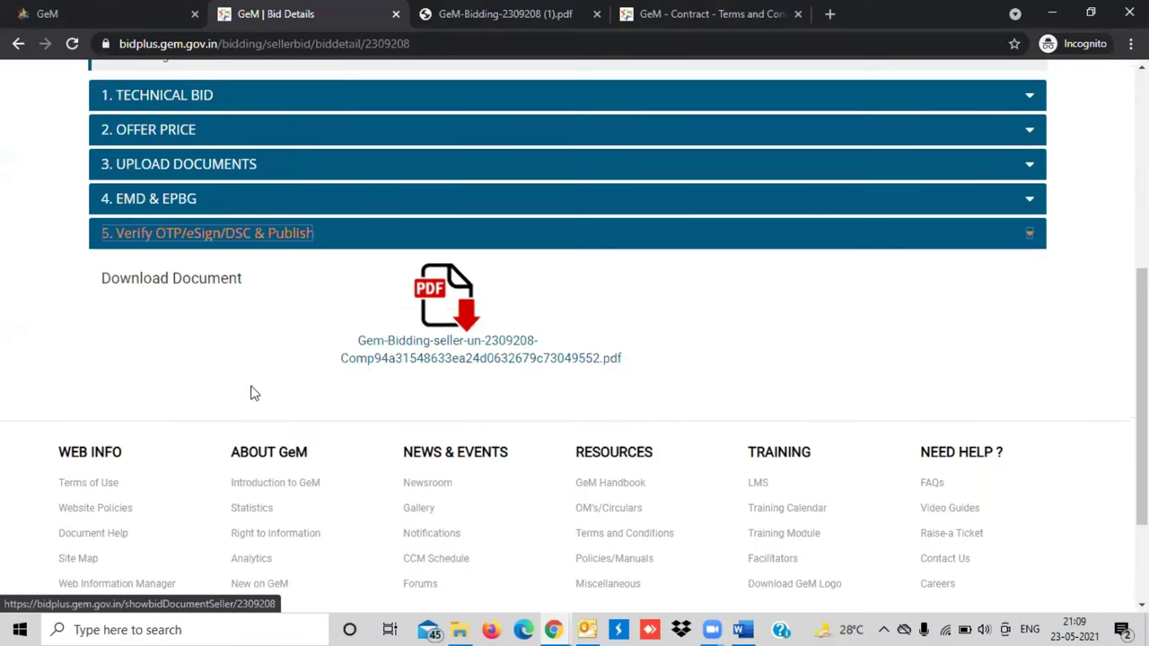
left_click(443, 350)
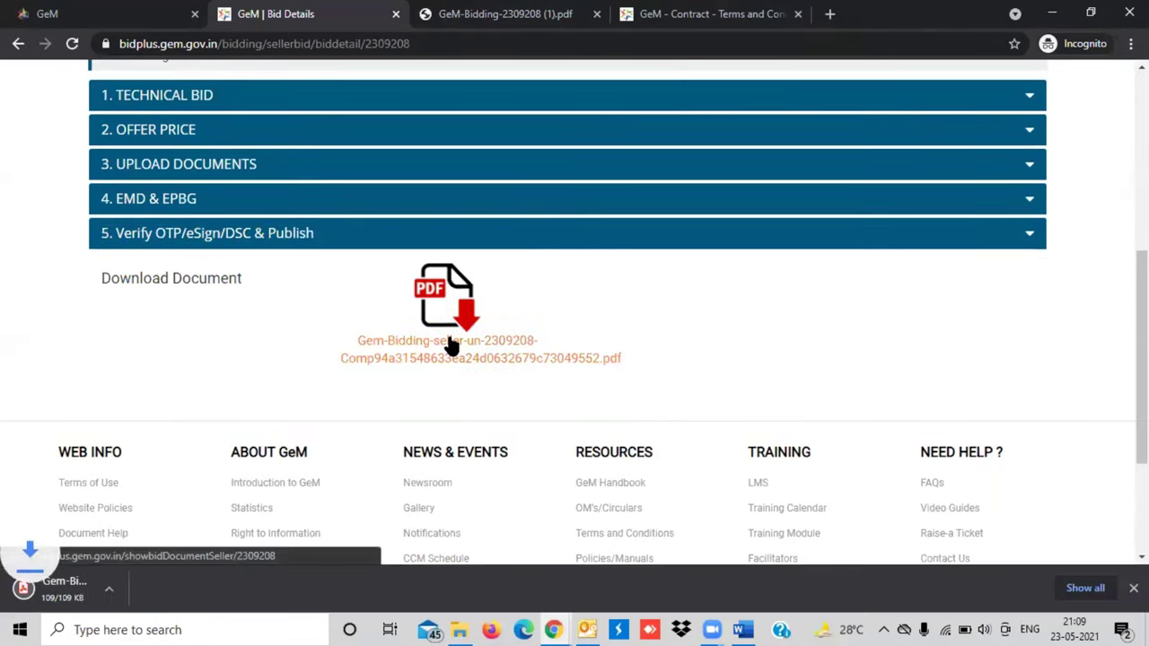
left_click(52, 589)
Scroll through the bid participation PDF, then go back to the Bid Details tab.
scroll(605, 249, "down", 3)
scroll(603, 253, "up", 3)
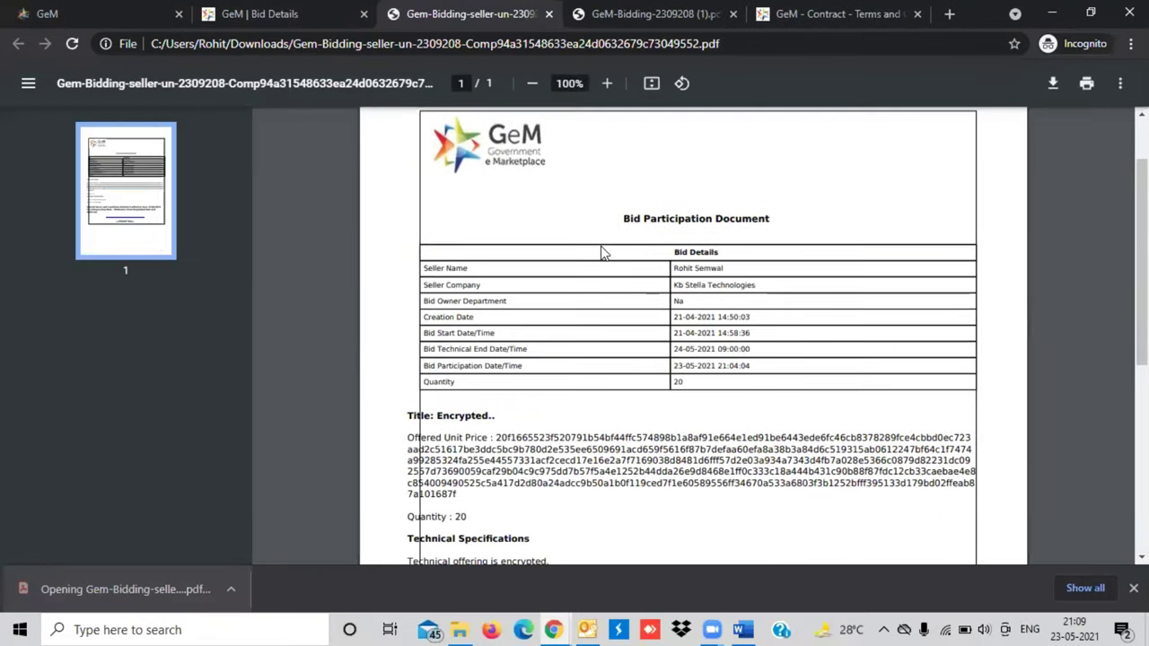
scroll(598, 257, "down", 4)
scroll(602, 312, "down", 1)
scroll(605, 315, "up", 1)
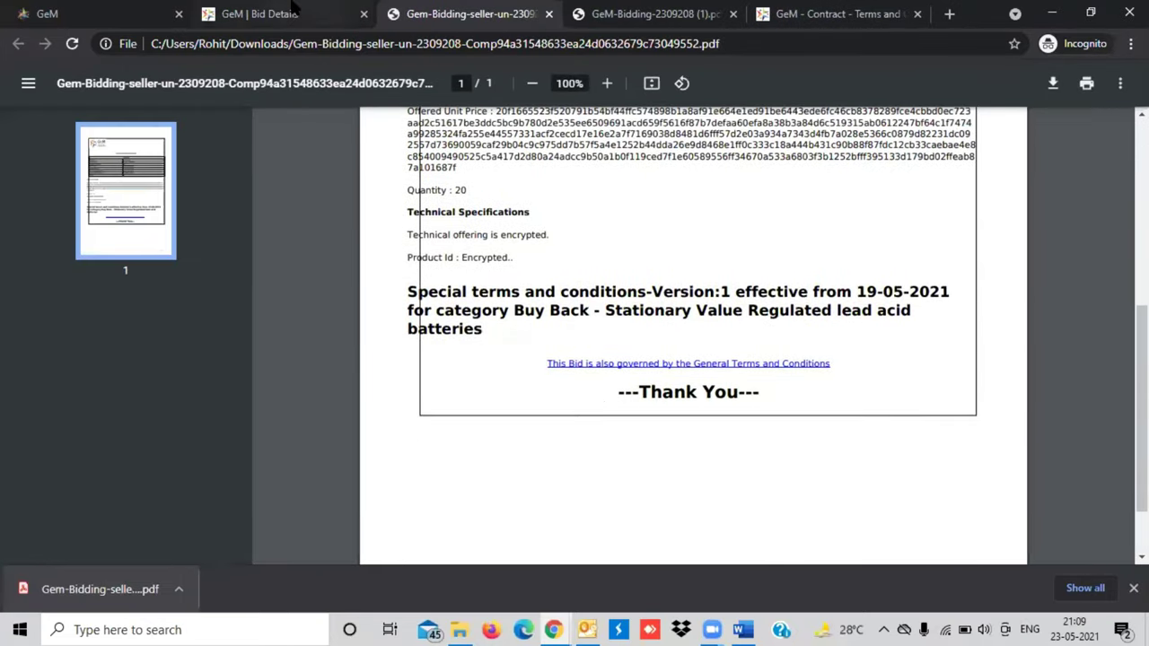
left_click(269, 14)
scroll(473, 306, "up", 3)
scroll(473, 306, "up", 3)
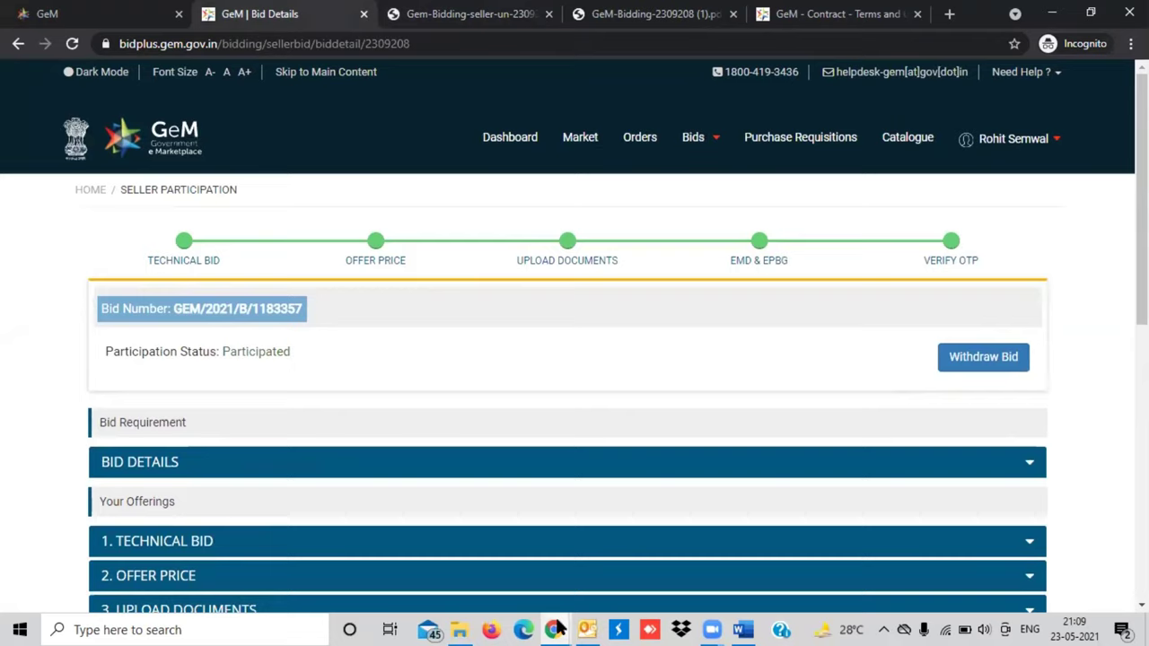
Open Docs for Bid Participation.pdf from the Bid Documents folder and scroll its checklist.
left_click(463, 628)
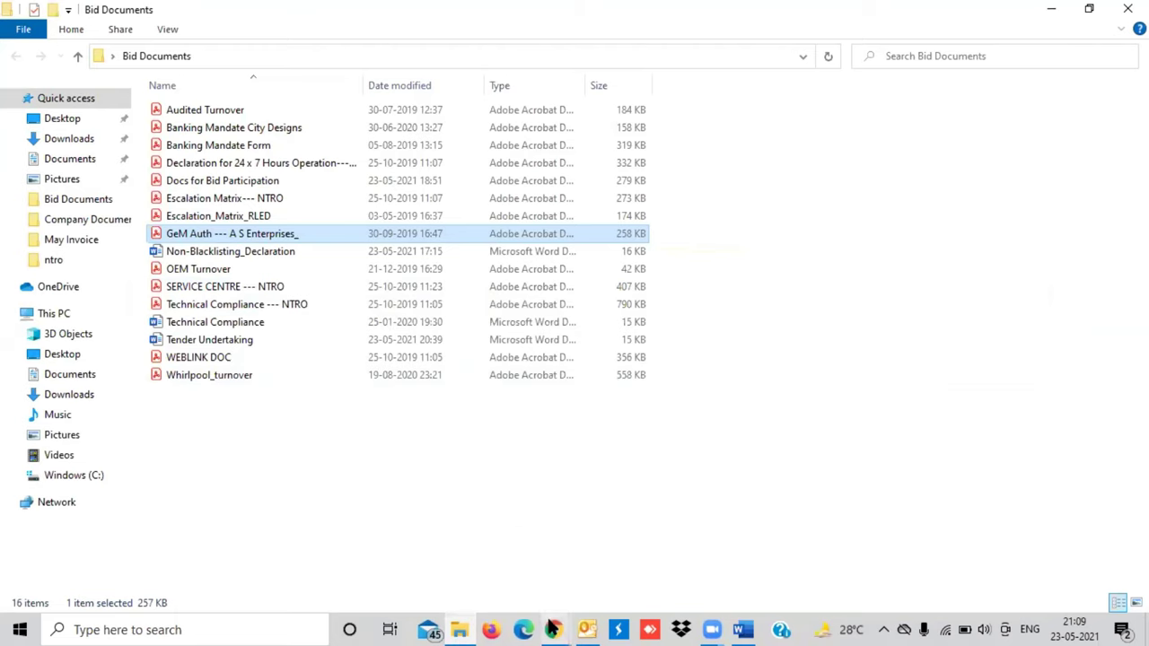
mouse_move(554, 628)
left_click(579, 581)
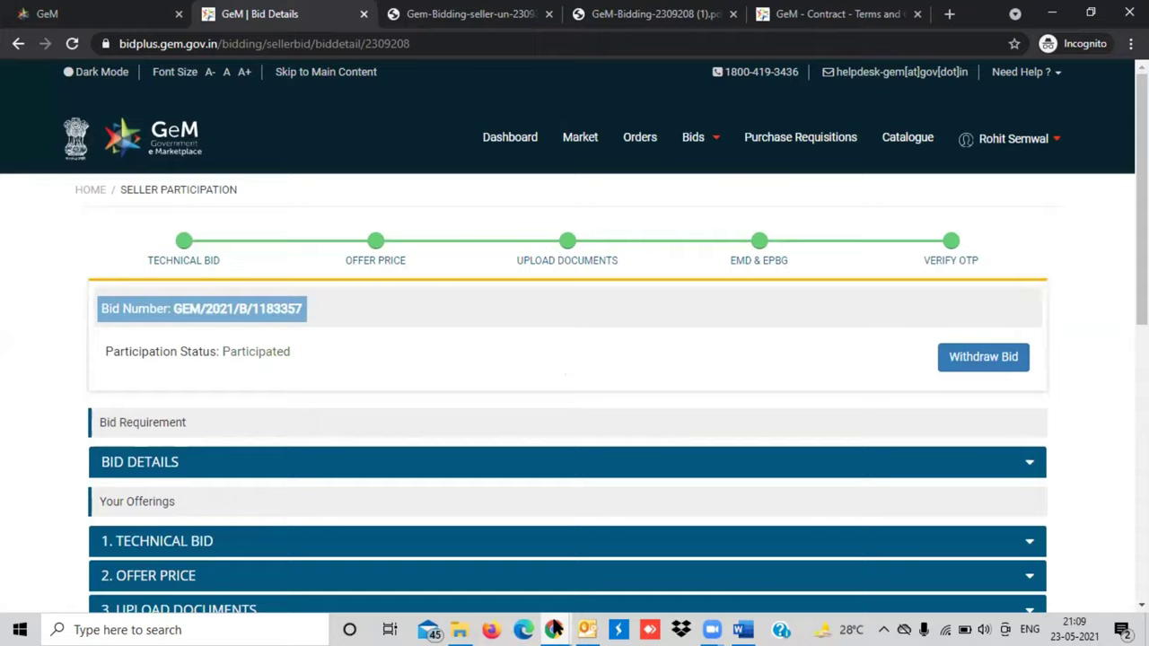
left_click(461, 629)
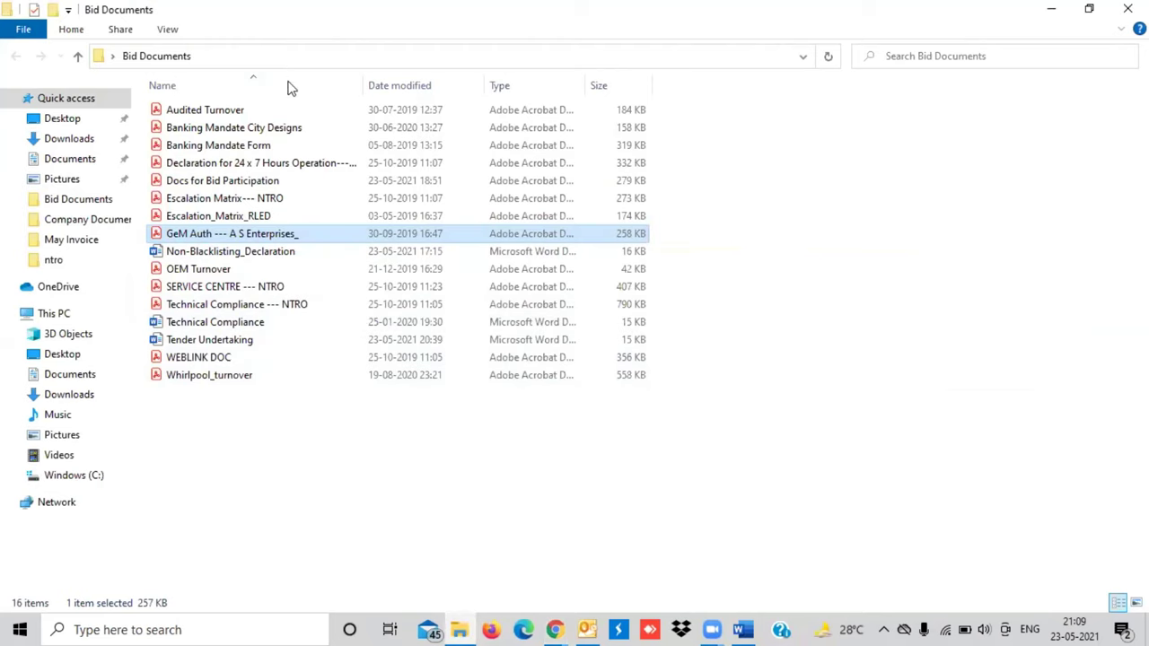
double_click(279, 182)
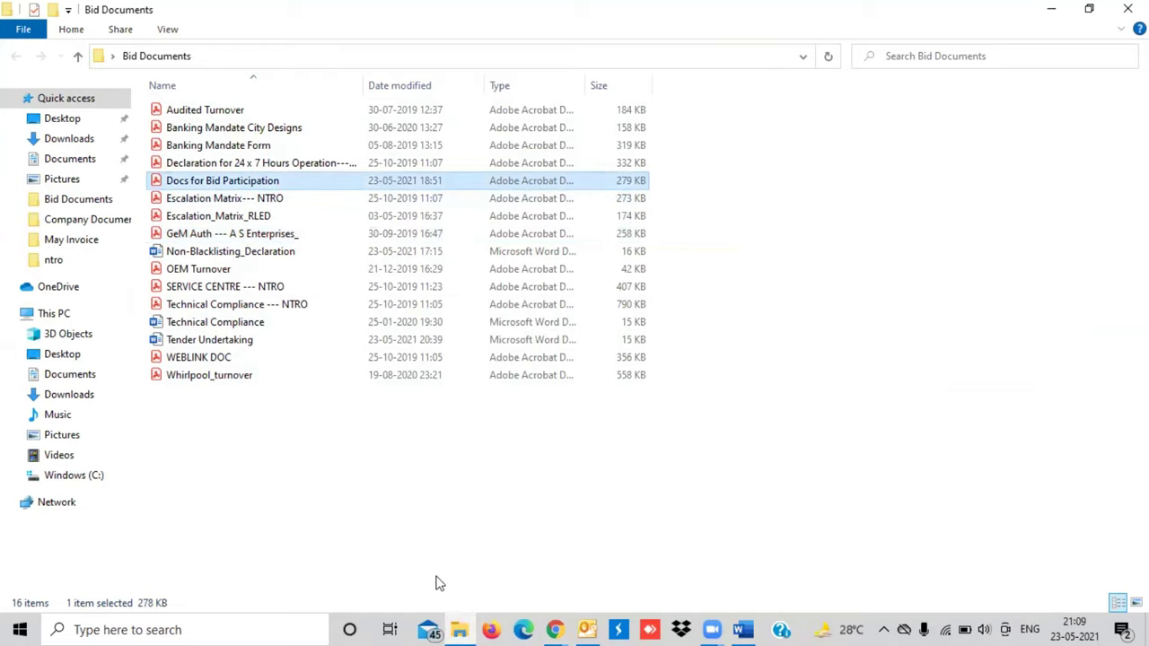
scroll(743, 432, "down", 2)
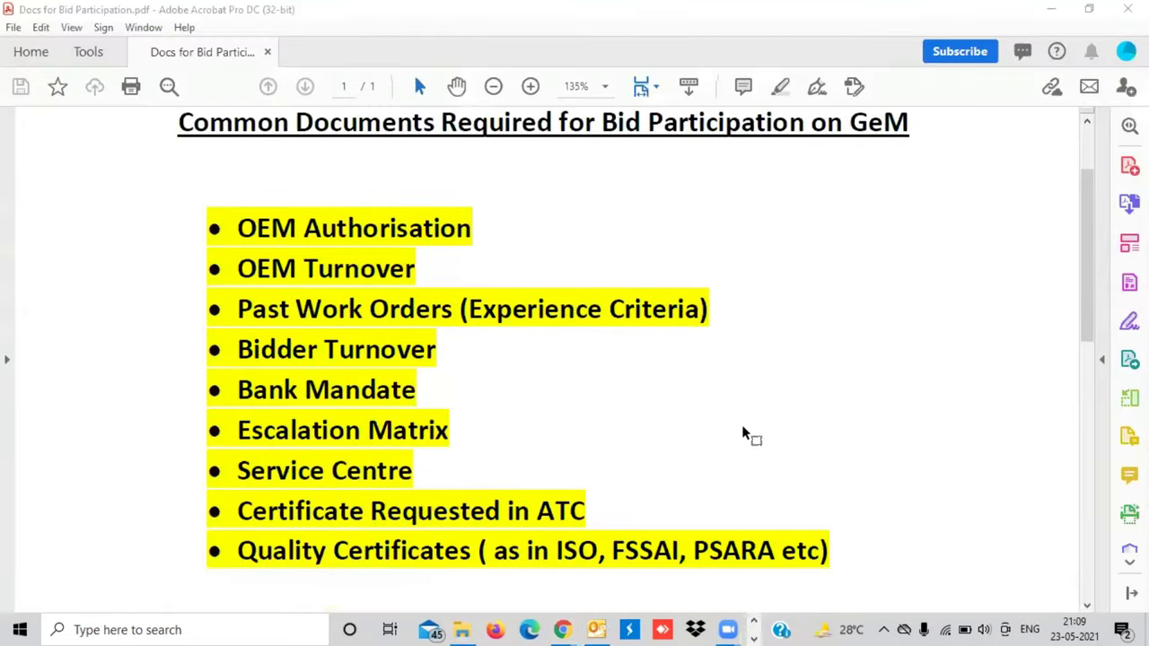
scroll(742, 429, "up", 1)
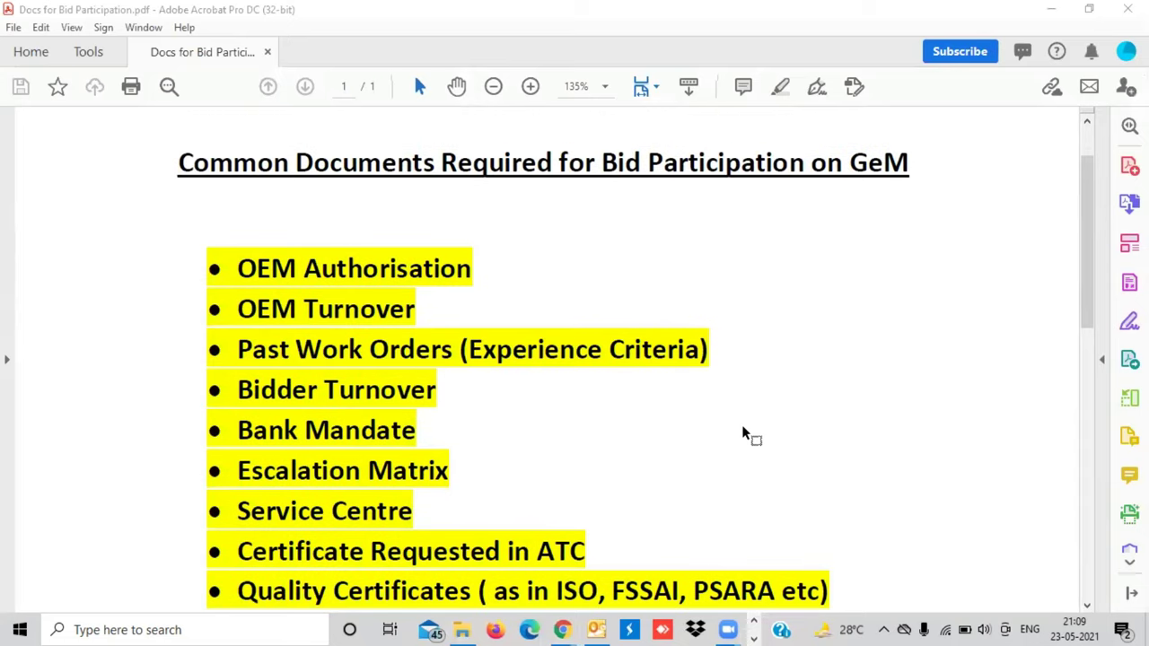
scroll(741, 432, "down", 1)
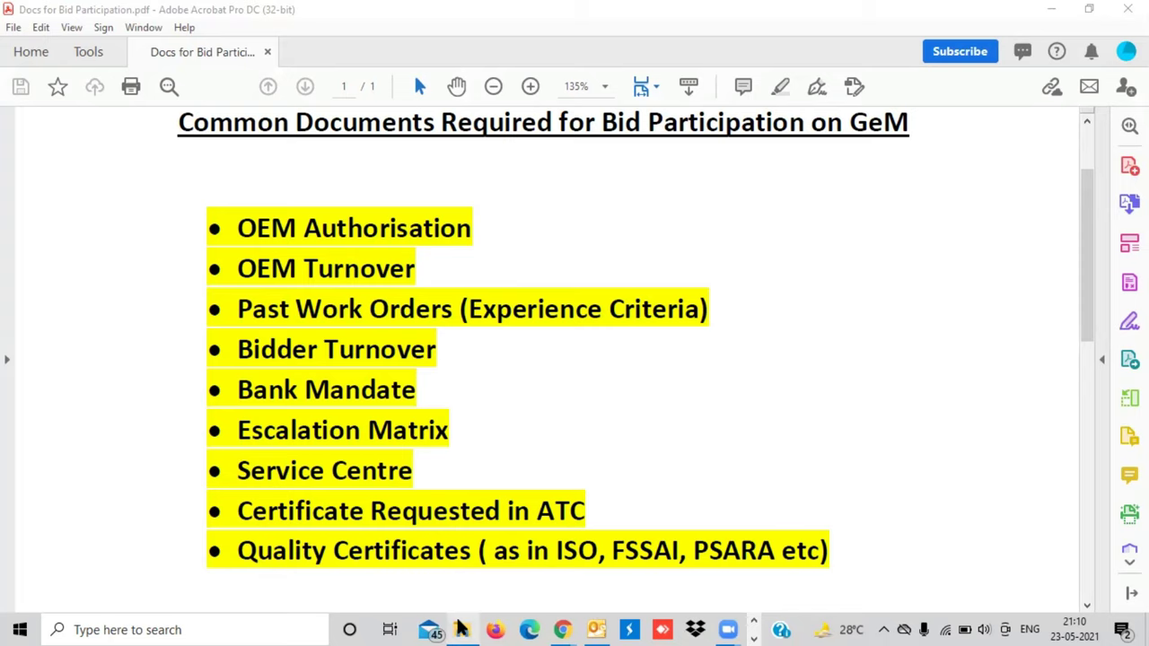
mouse_move(459, 626)
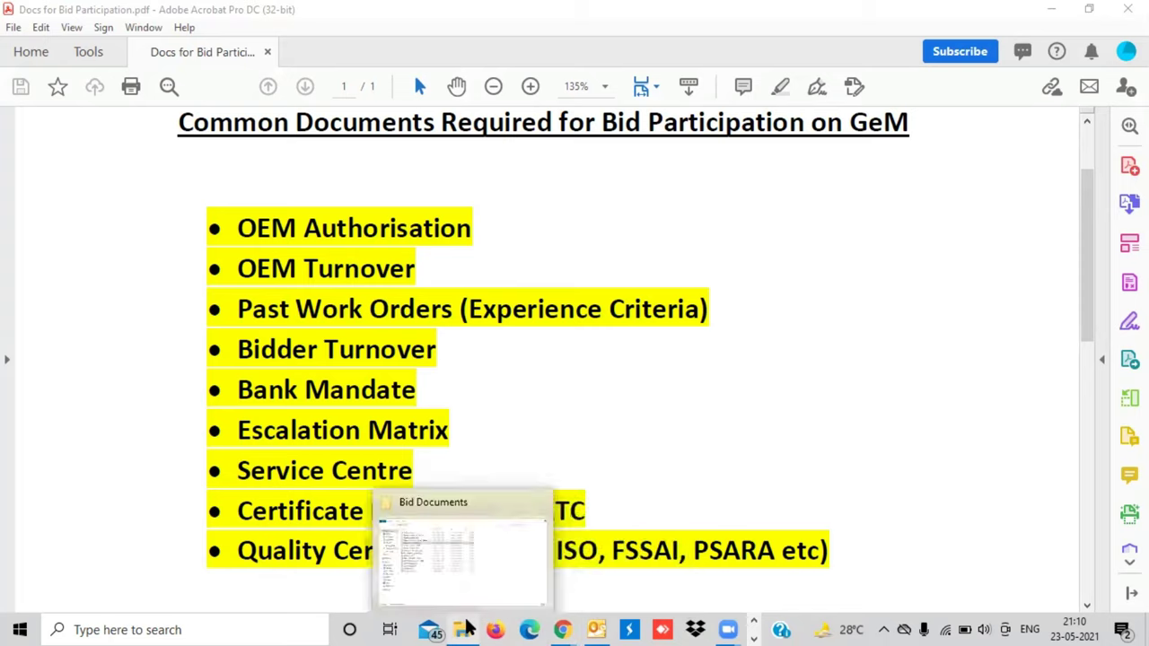
left_click(410, 521)
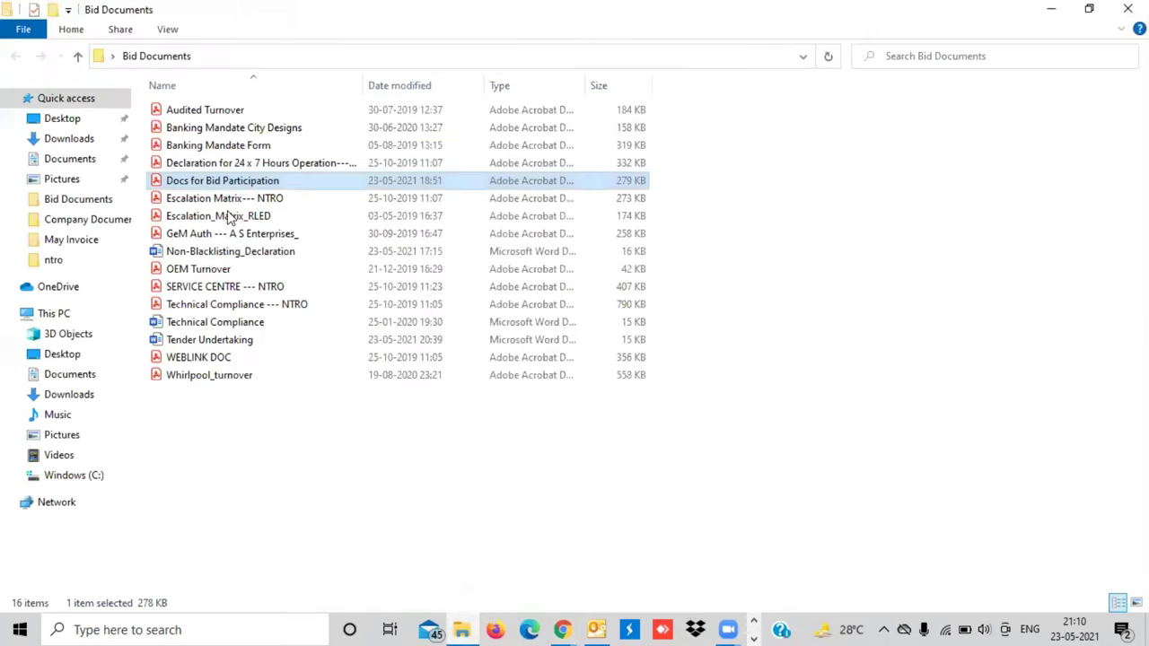
Open OEM Turnover.pdf, read to its signed block, then return to the checklist.
left_click(227, 269)
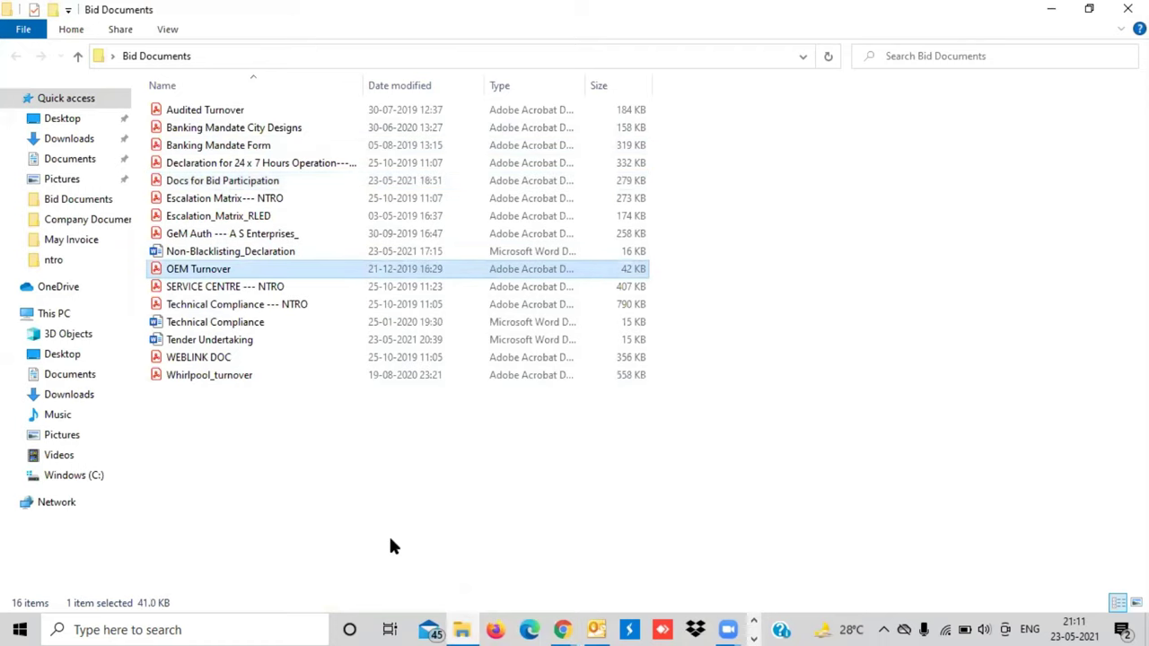
key("Return")
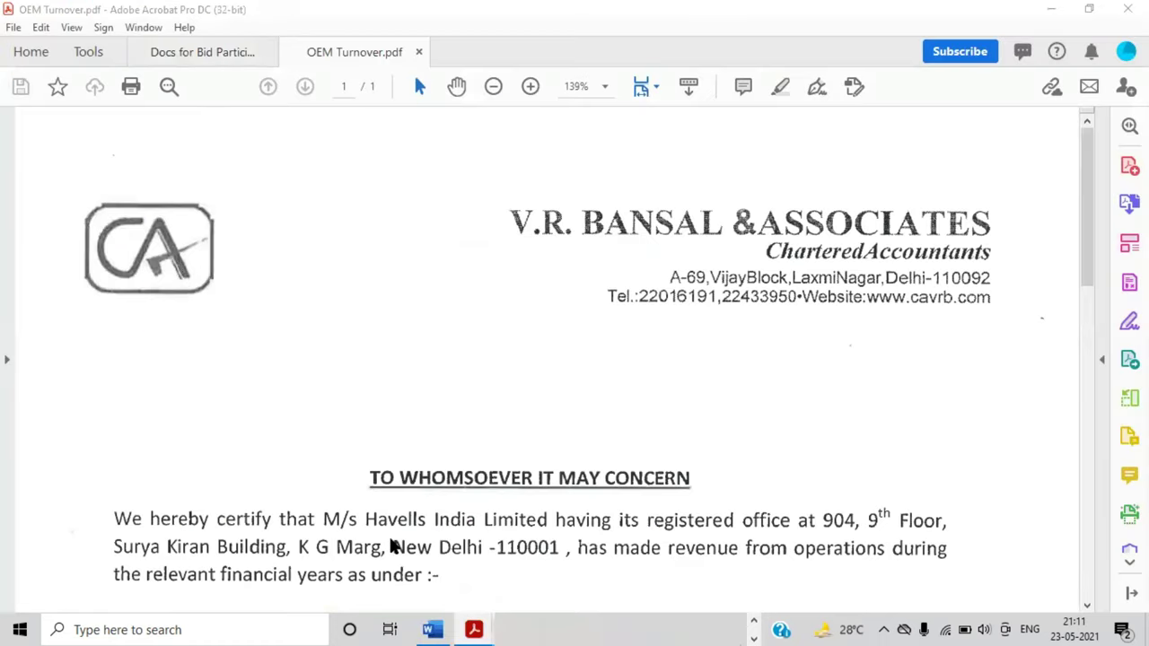
scroll(787, 442, "down", 3)
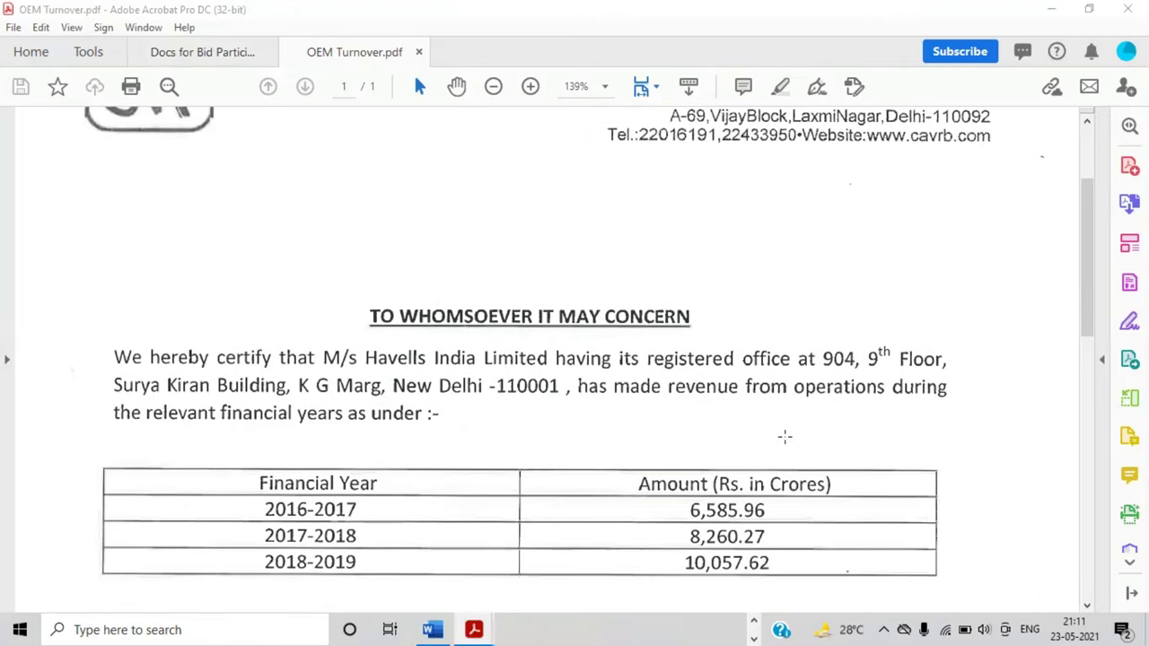
scroll(787, 442, "up", 2)
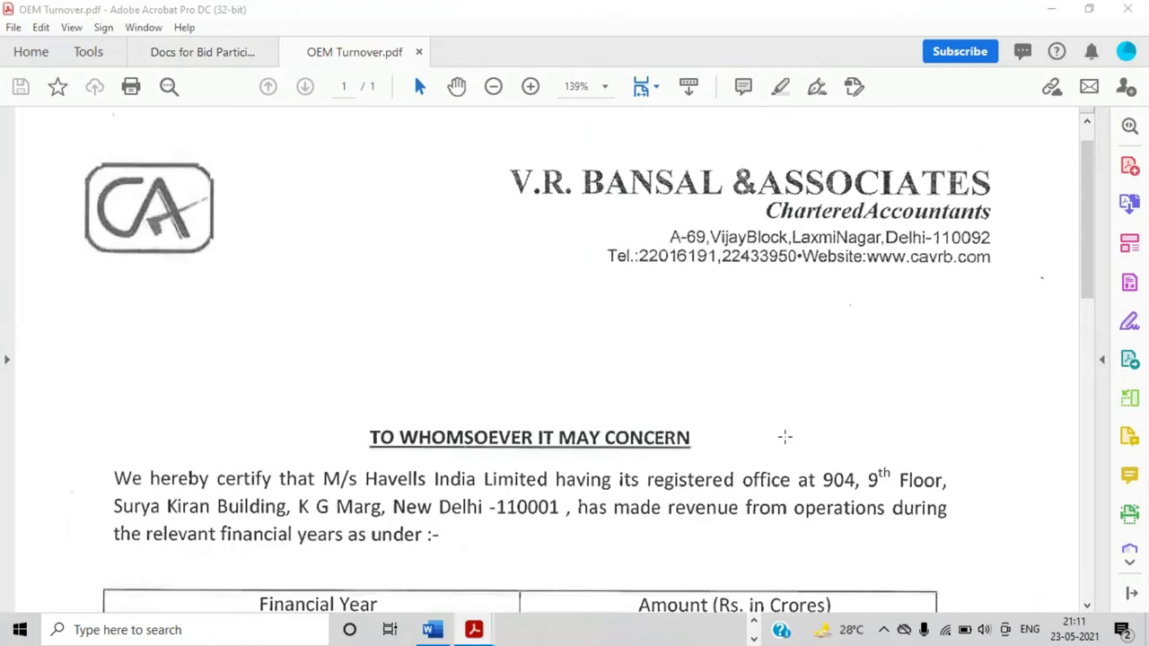
scroll(784, 437, "down", 7)
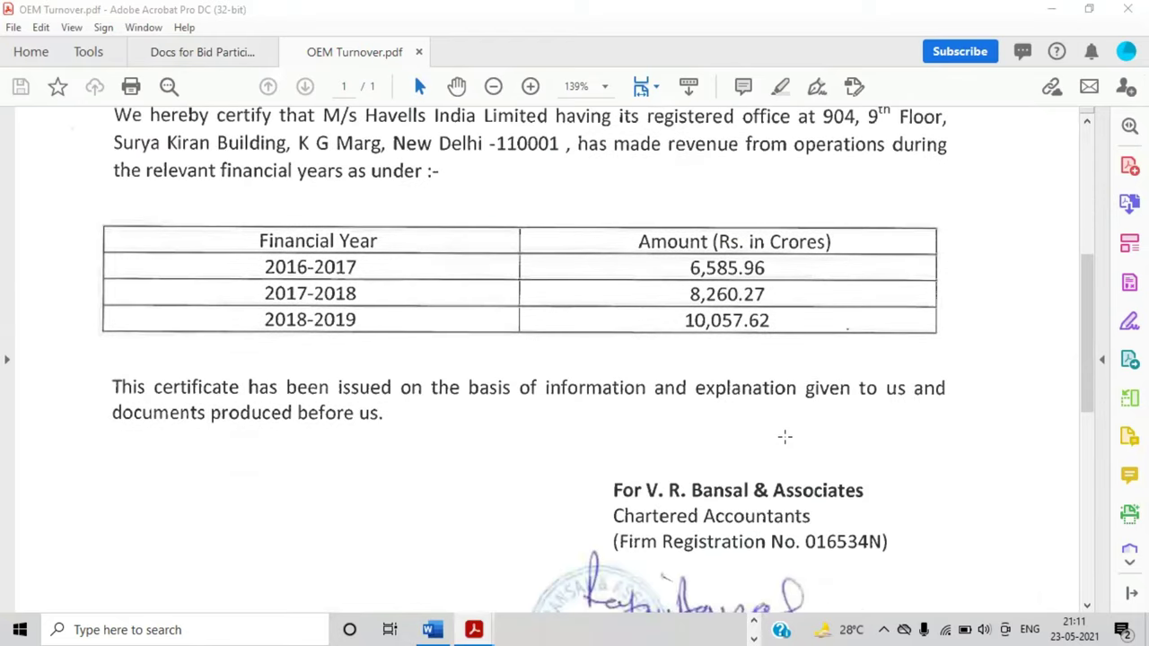
scroll(785, 437, "down", 4)
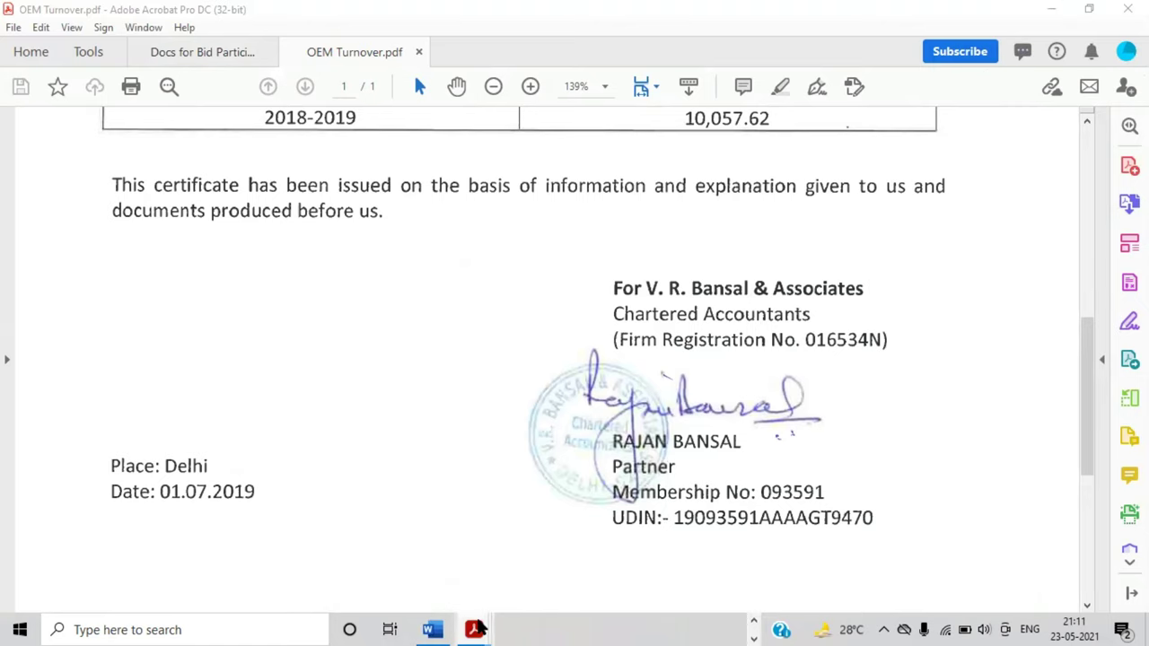
mouse_move(485, 629)
left_click(439, 557)
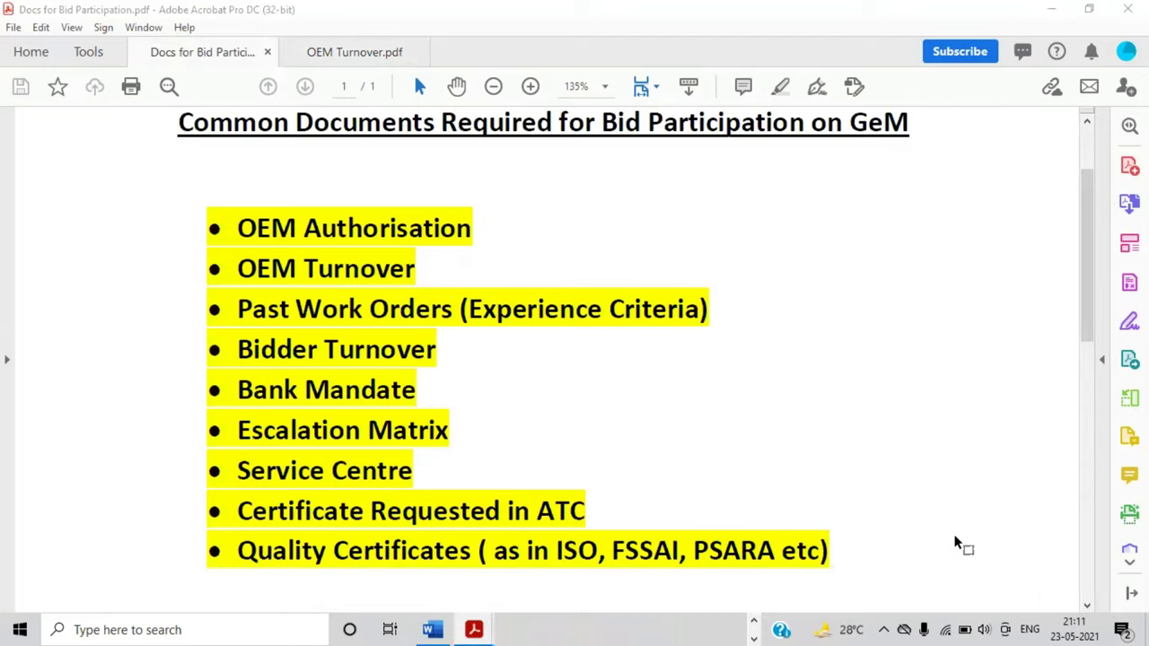
Scroll through the Docs for Bid Participation checklist, then minimize Acrobat.
scroll(957, 544, "down", 1)
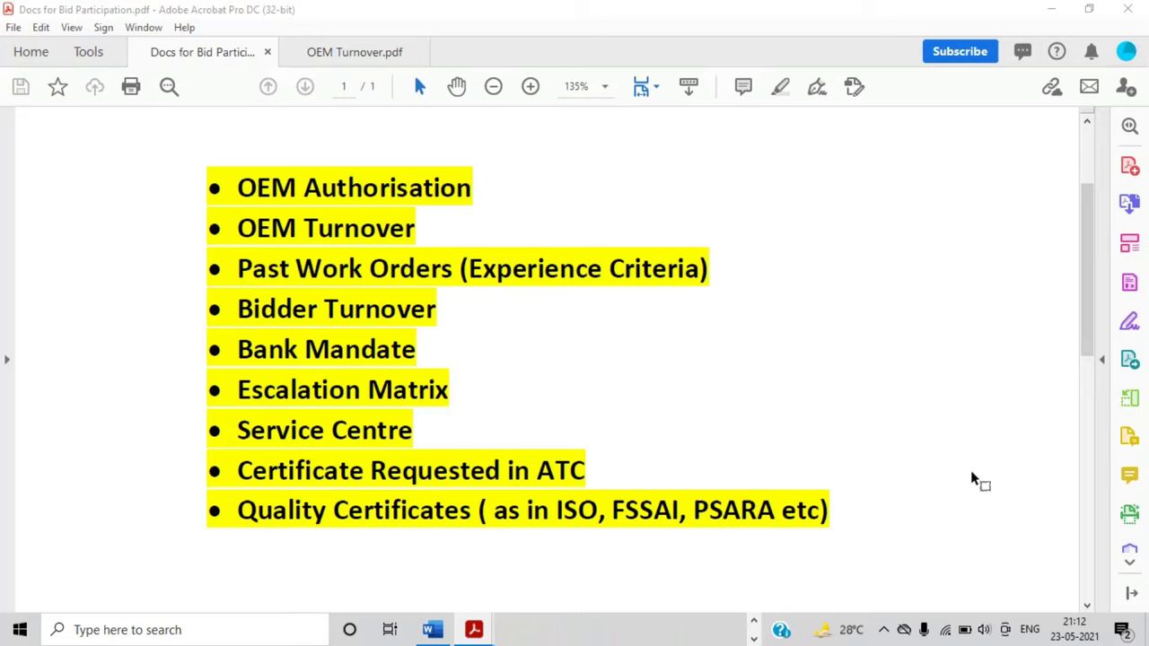
scroll(798, 488, "up", 1)
scroll(527, 539, "down", 2)
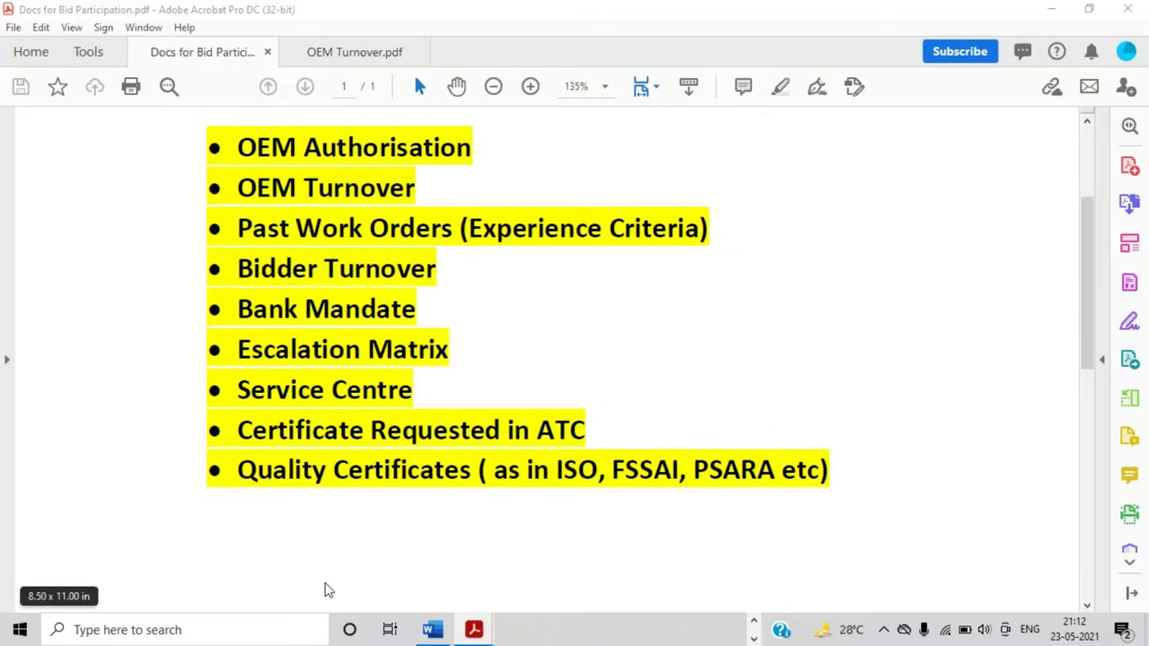
left_click(1052, 7)
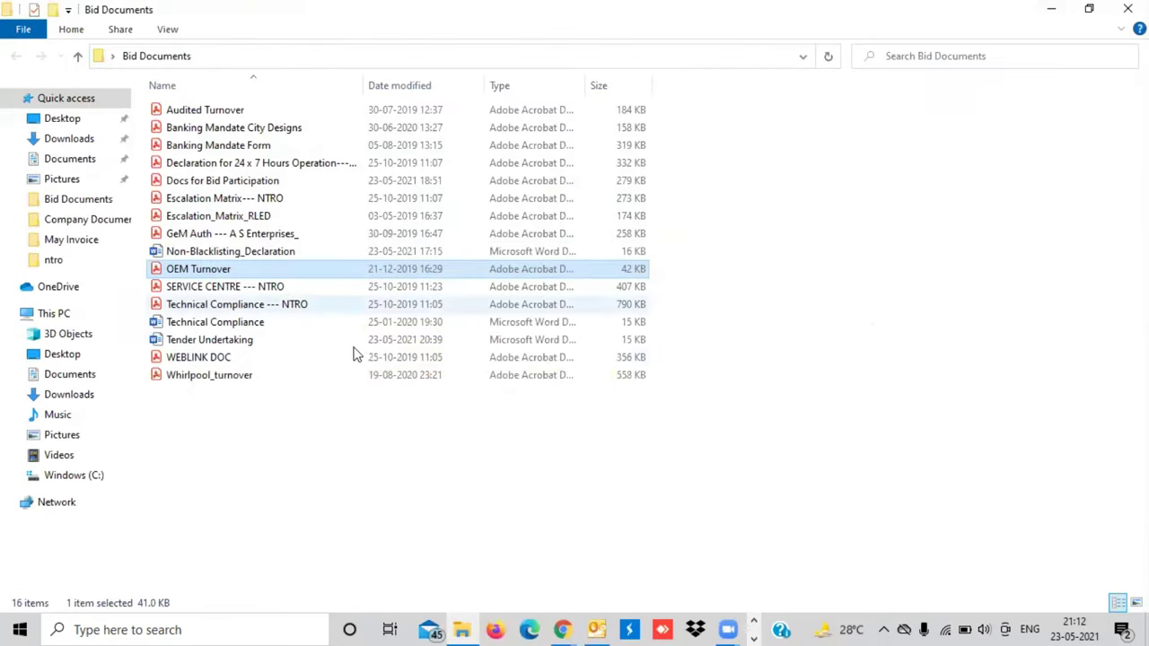
Open Audited Turnover, check its three-year turnover table, then return to the checklist.
double_click(247, 112)
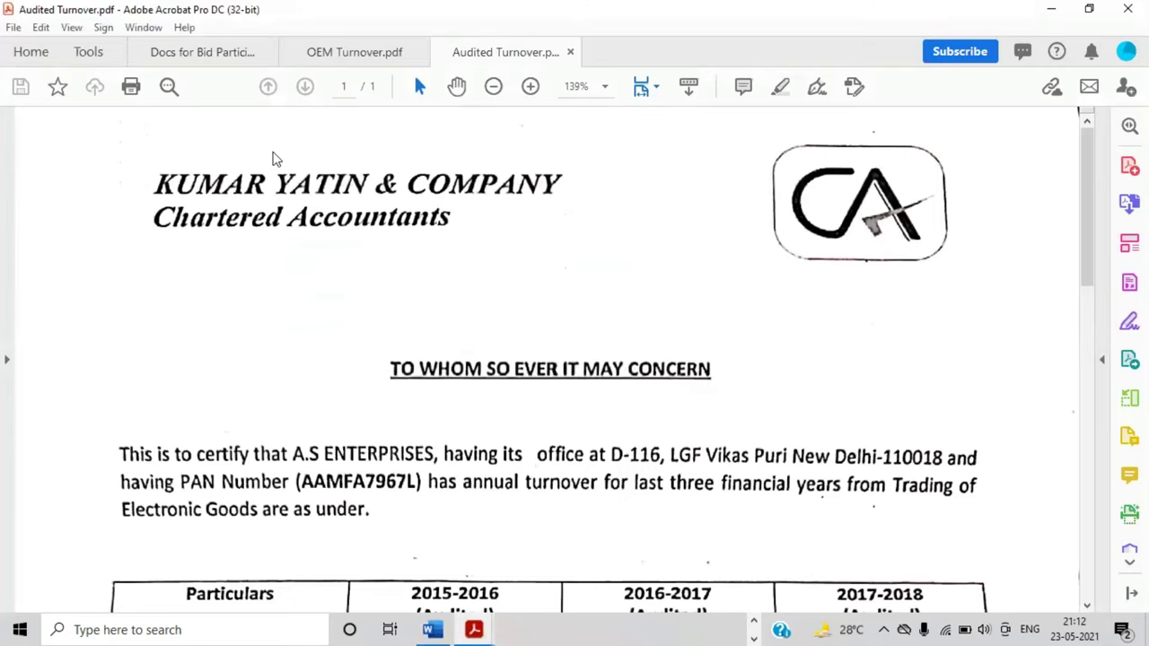
scroll(783, 474, "down", 3)
scroll(782, 474, "up", 3)
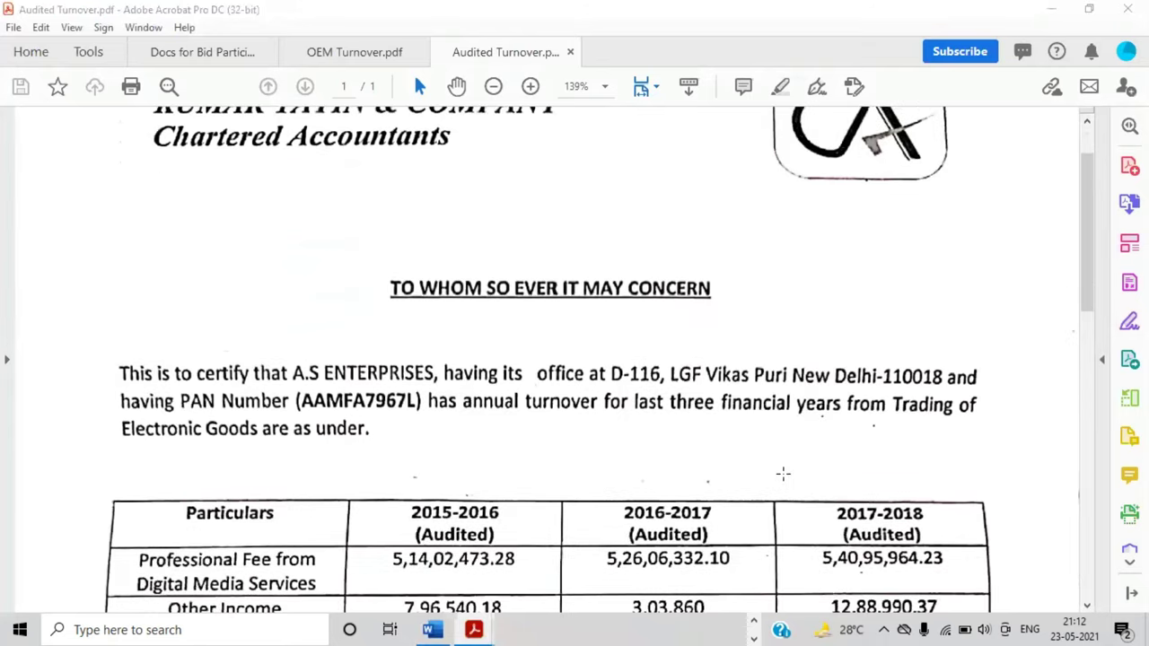
scroll(782, 474, "down", 5)
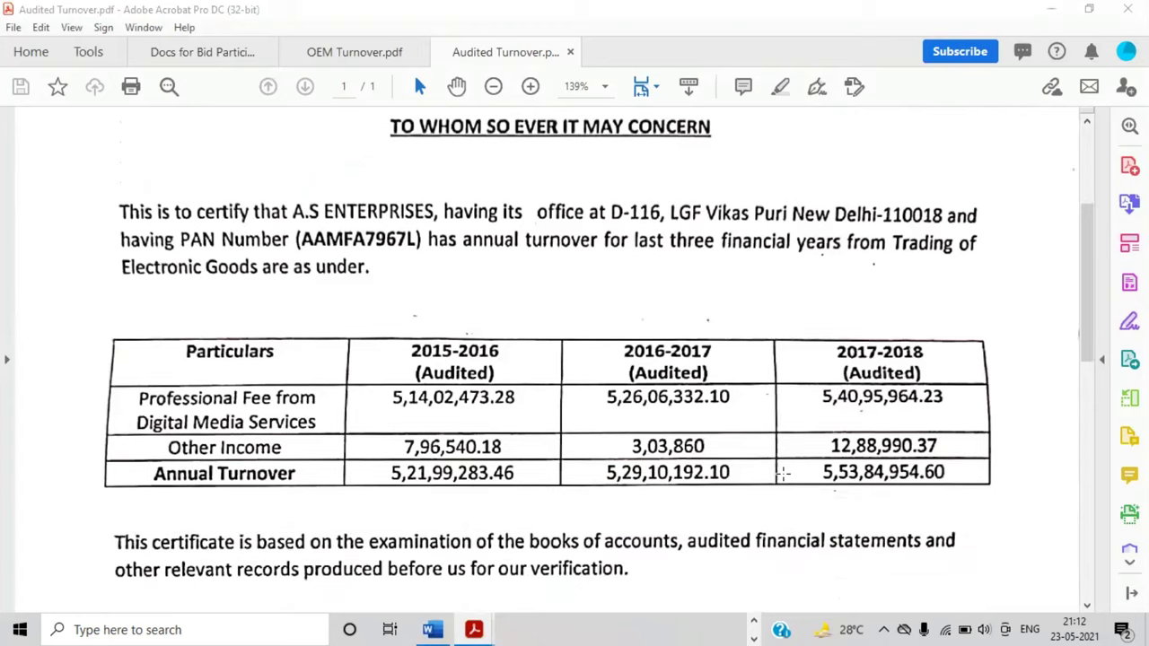
scroll(782, 474, "down", 3)
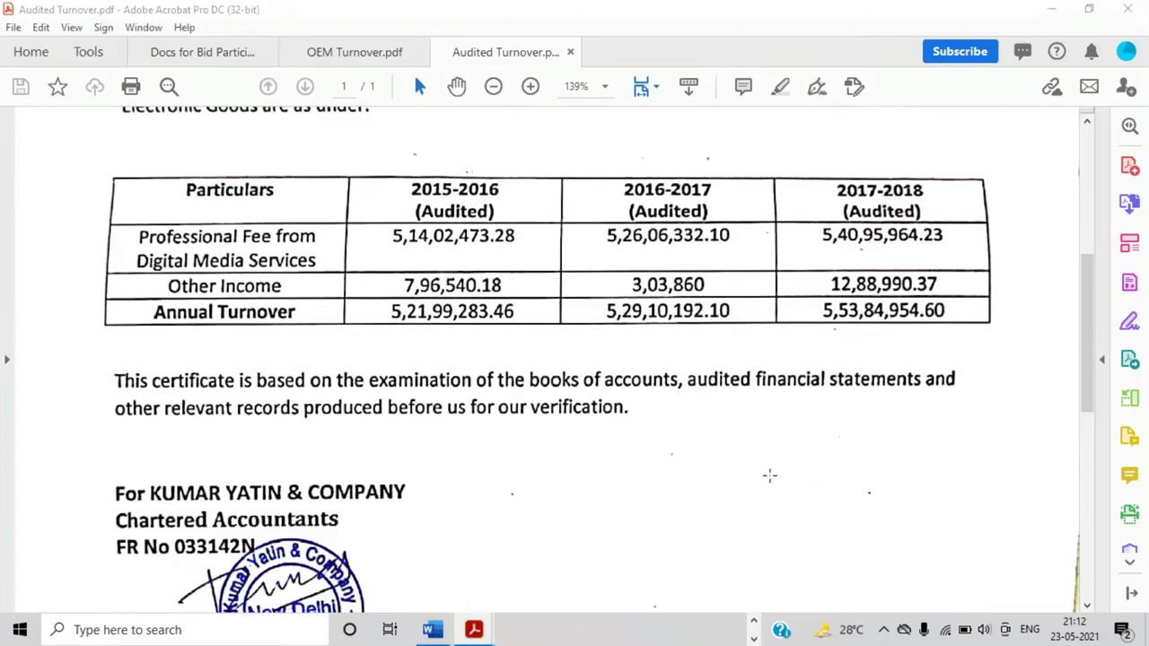
scroll(771, 475, "down", 3)
scroll(772, 460, "up", 12)
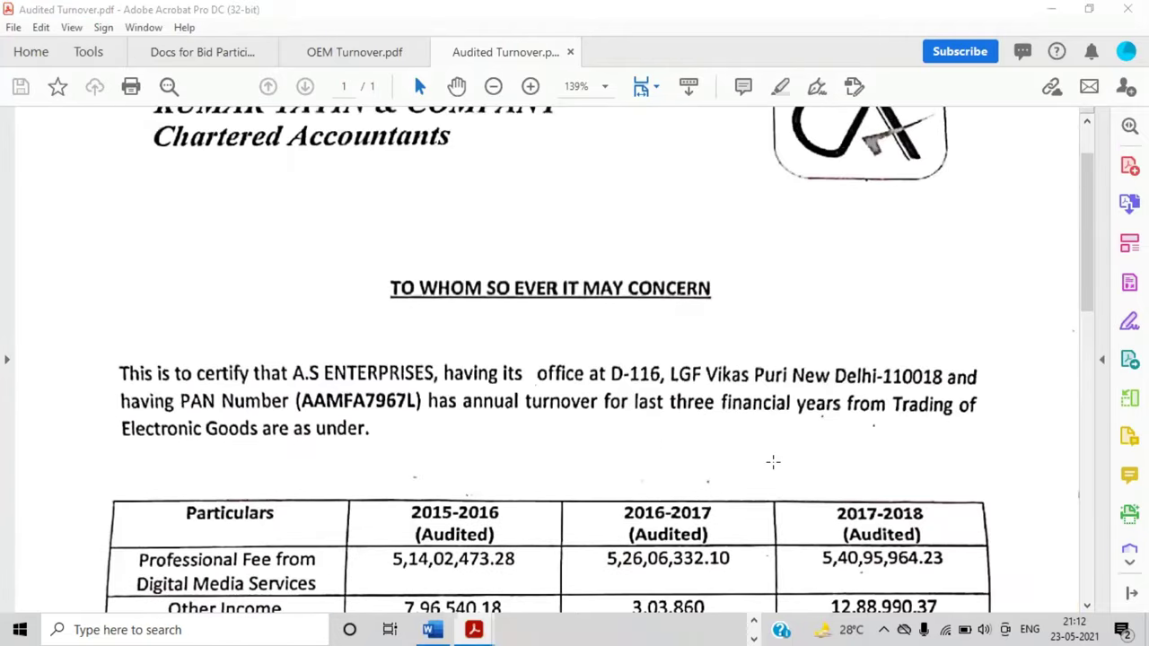
mouse_move(474, 630)
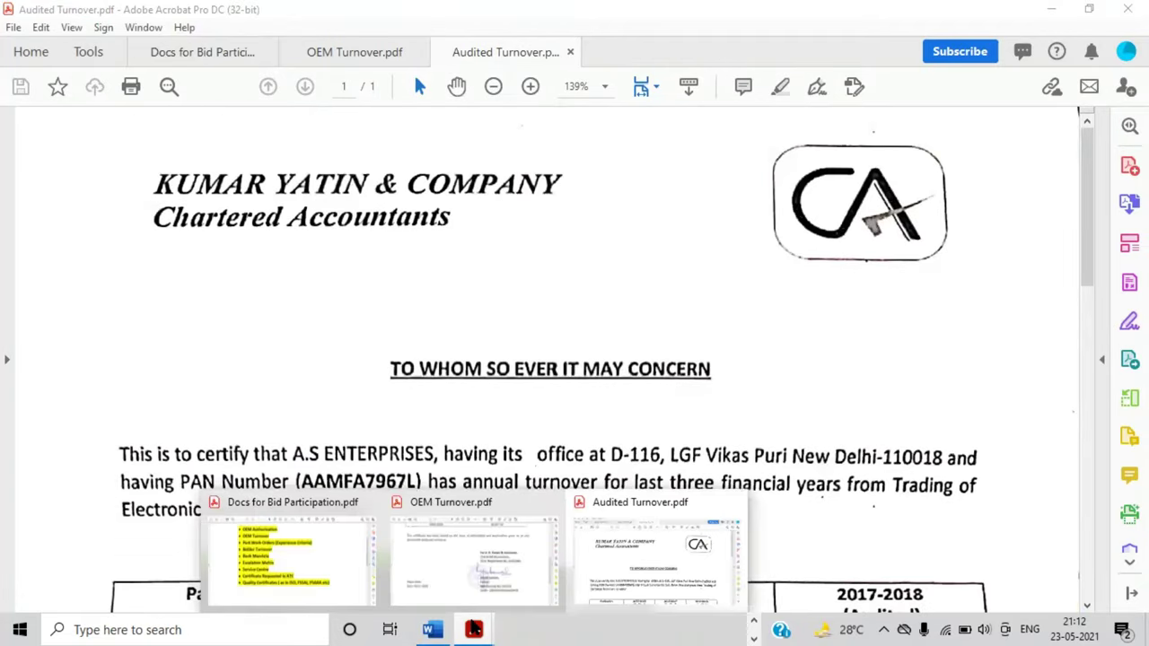
left_click(326, 563)
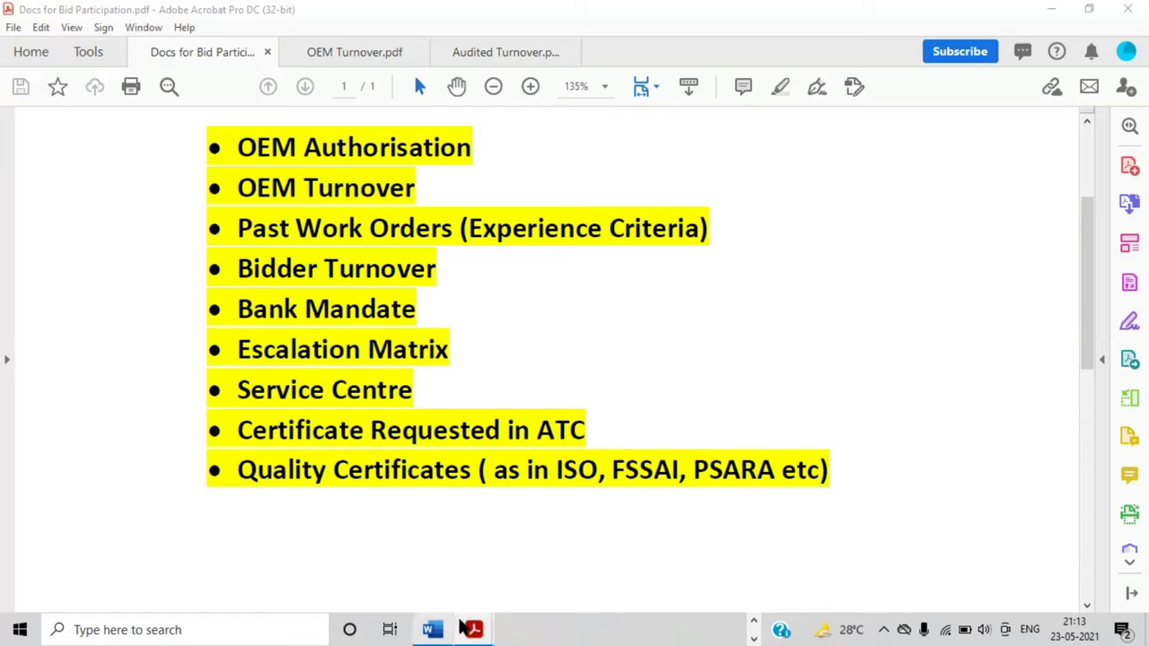
Minimize Acrobat to bring the Bid Documents folder back into view.
left_click(1052, 9)
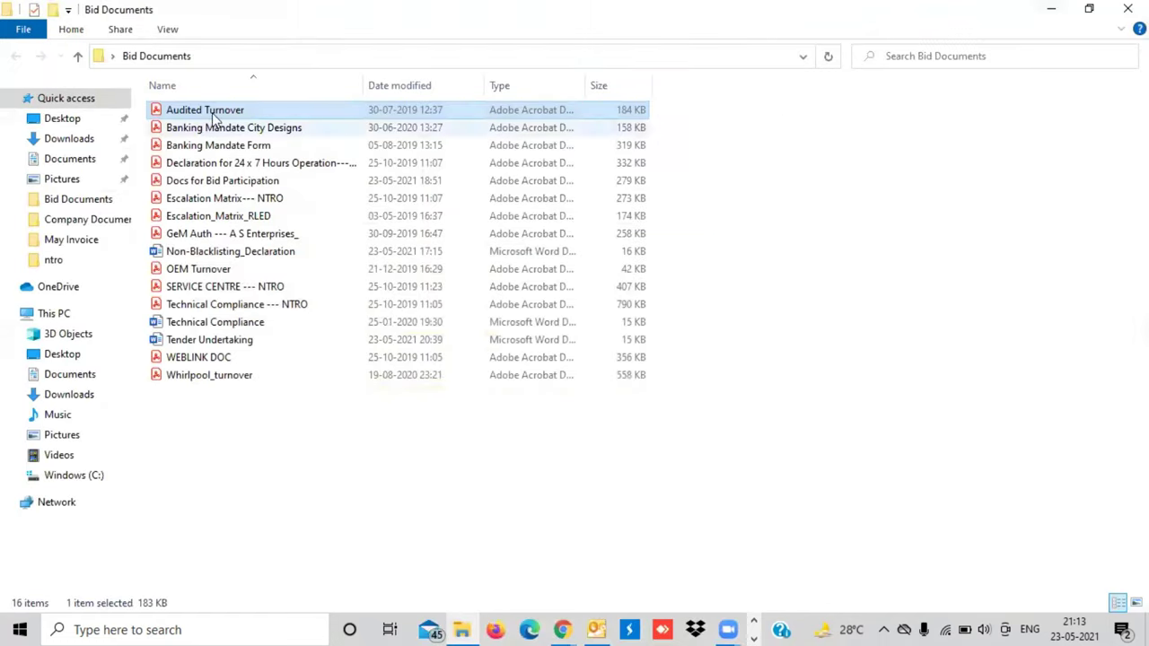
Open Banking Mandate Form, read its bank details and certificate, then minimize Acrobat.
double_click(229, 144)
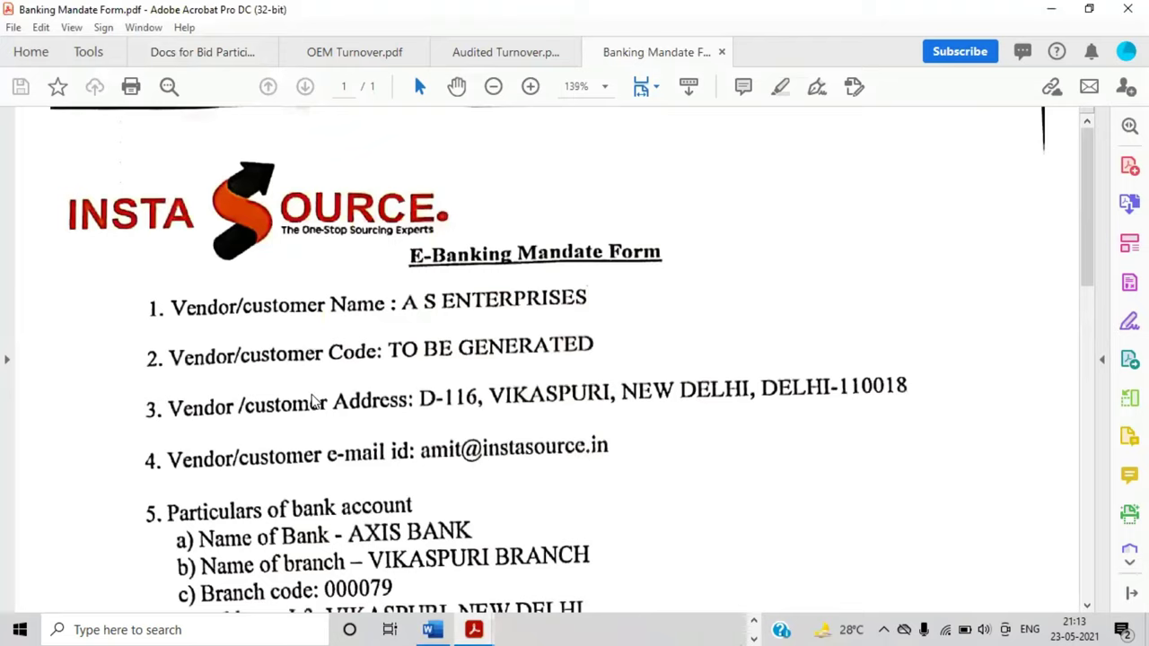
scroll(550, 425, "down", 2)
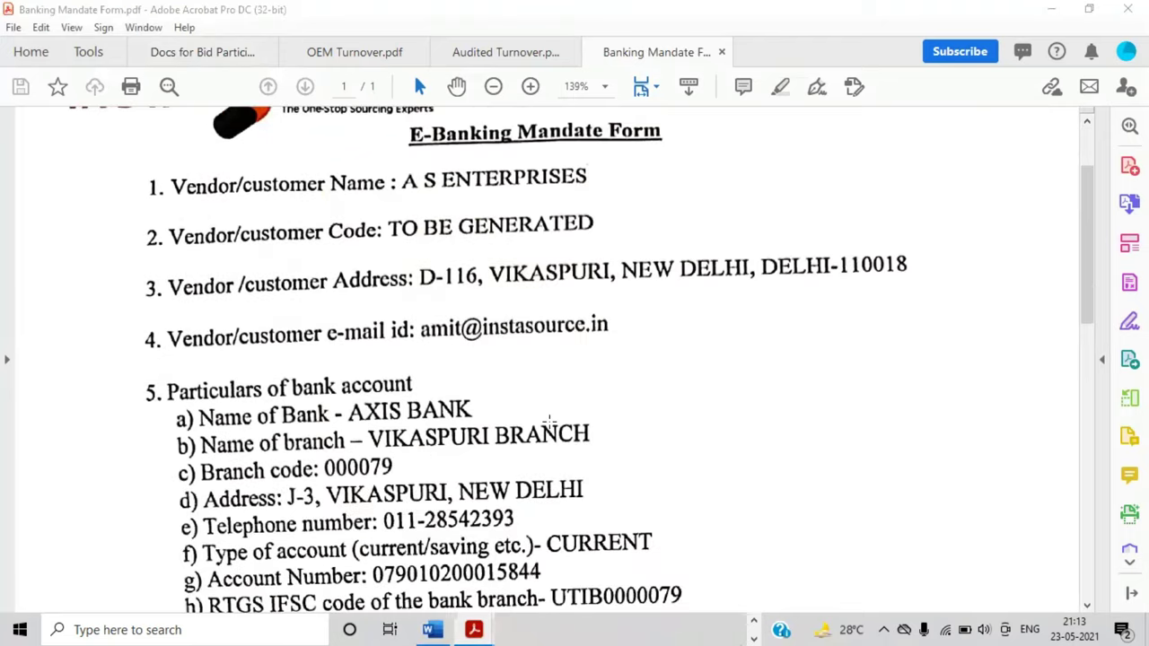
scroll(549, 418, "up", 2)
scroll(551, 422, "down", 4)
scroll(550, 423, "down", 4)
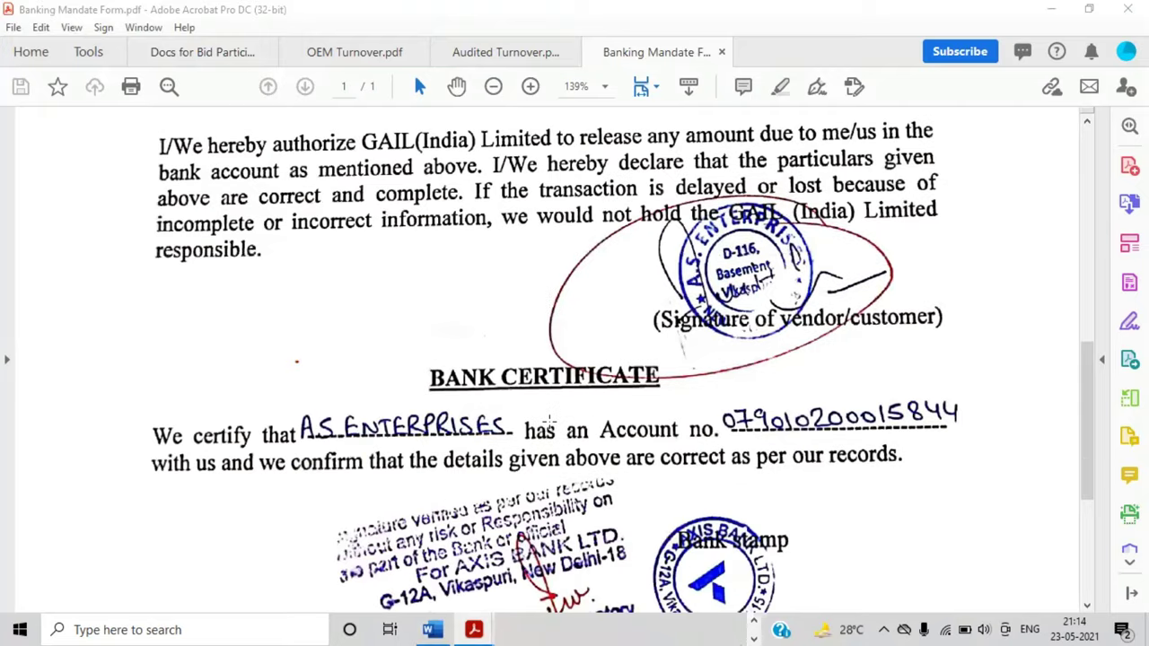
scroll(551, 422, "up", 6)
scroll(550, 422, "down", 4)
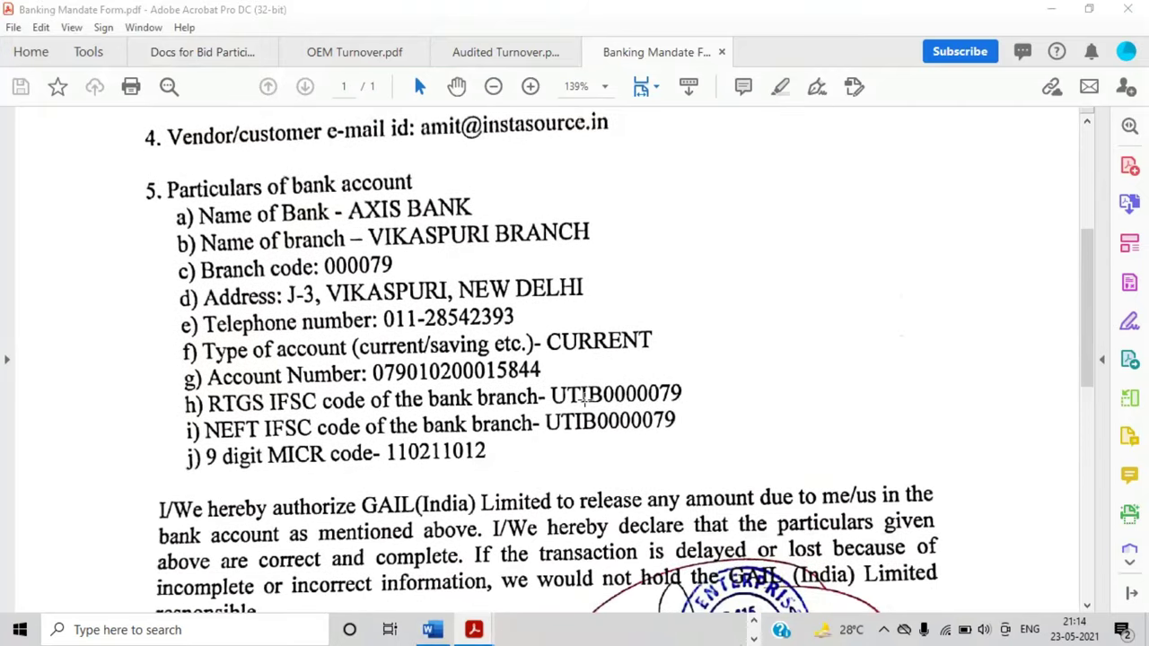
scroll(550, 422, "down", 4)
scroll(617, 389, "down", 3)
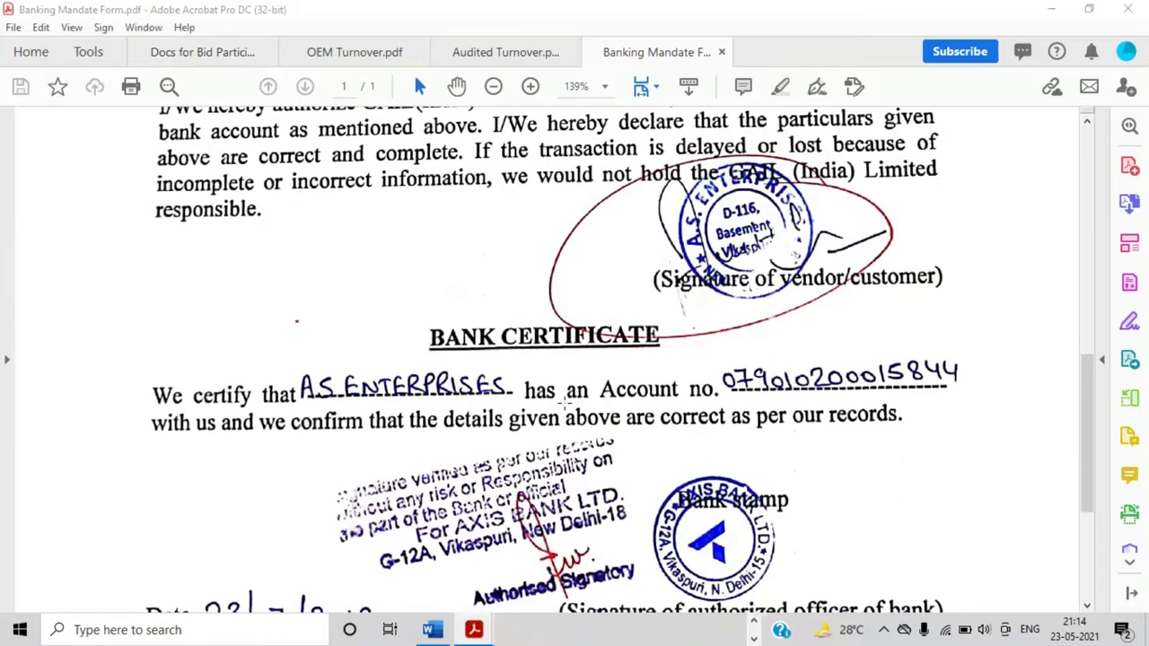
scroll(634, 409, "down", 1)
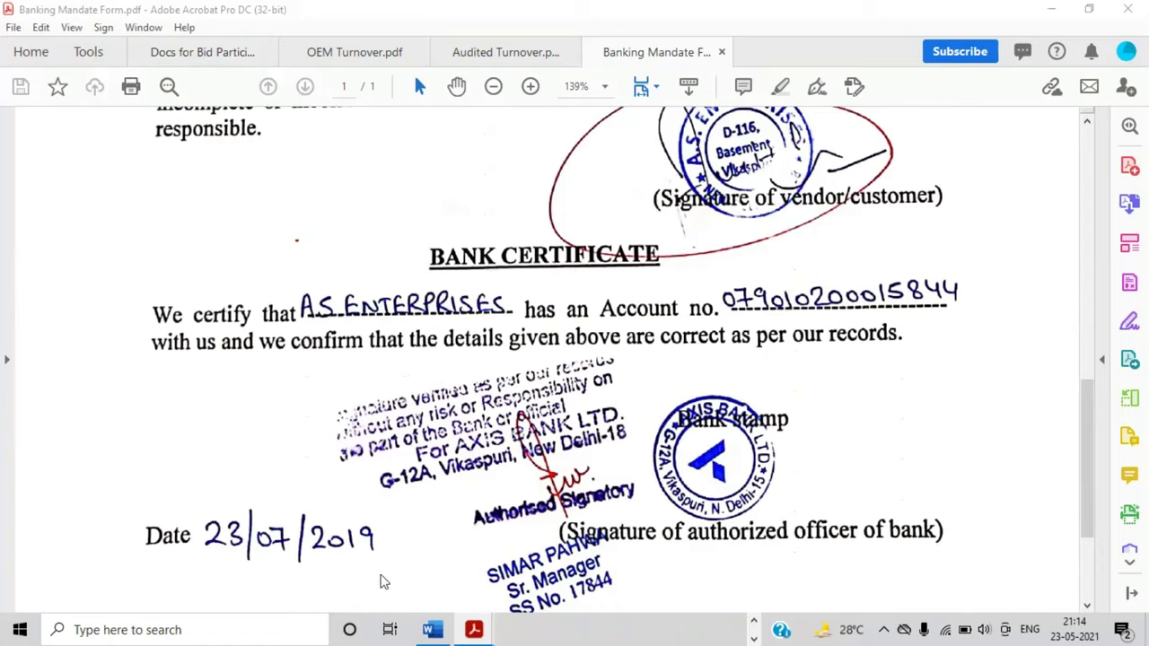
left_click(1049, 9)
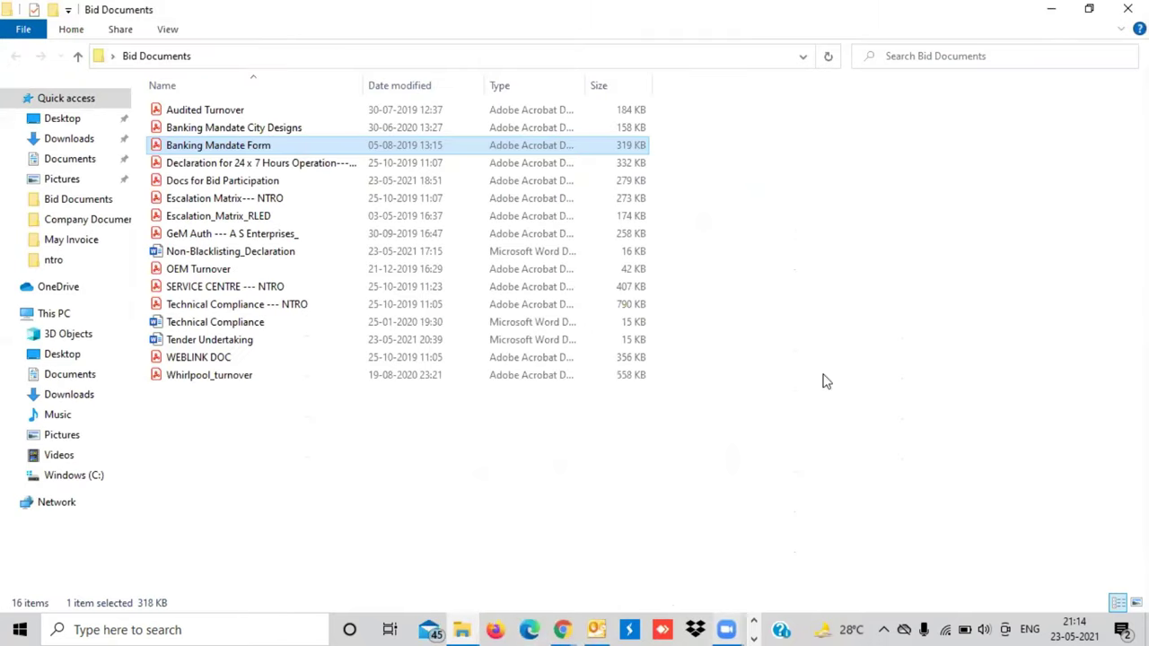
Reopen Docs for Bid Participation from the Bid Documents folder.
left_click(1054, 9)
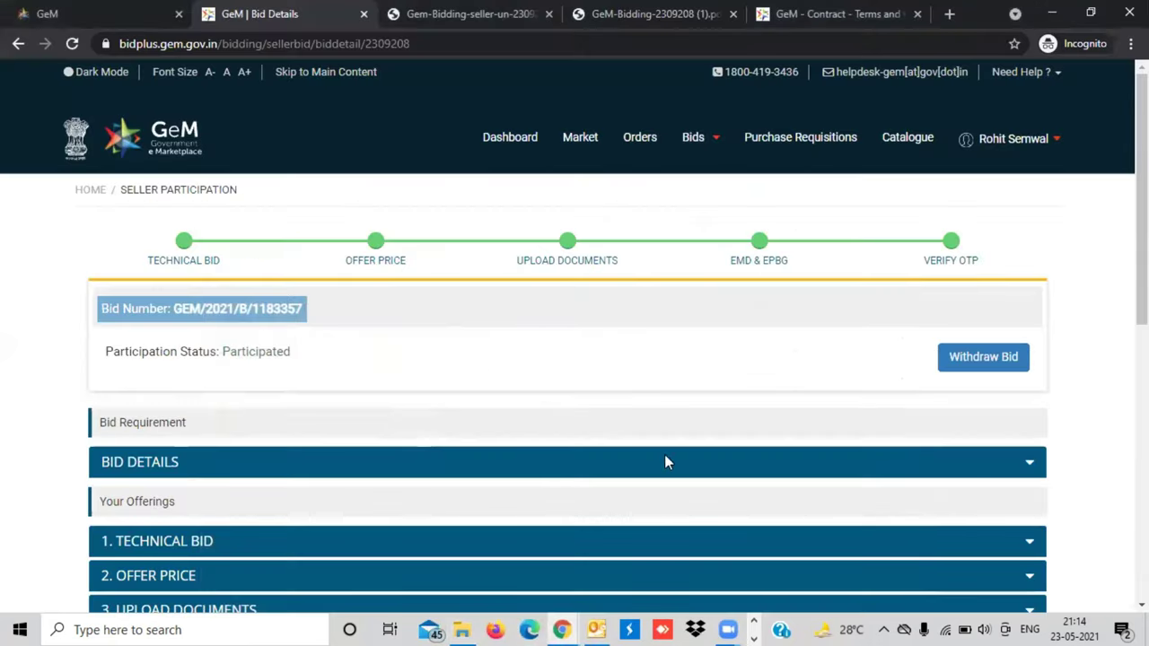
left_click(463, 629)
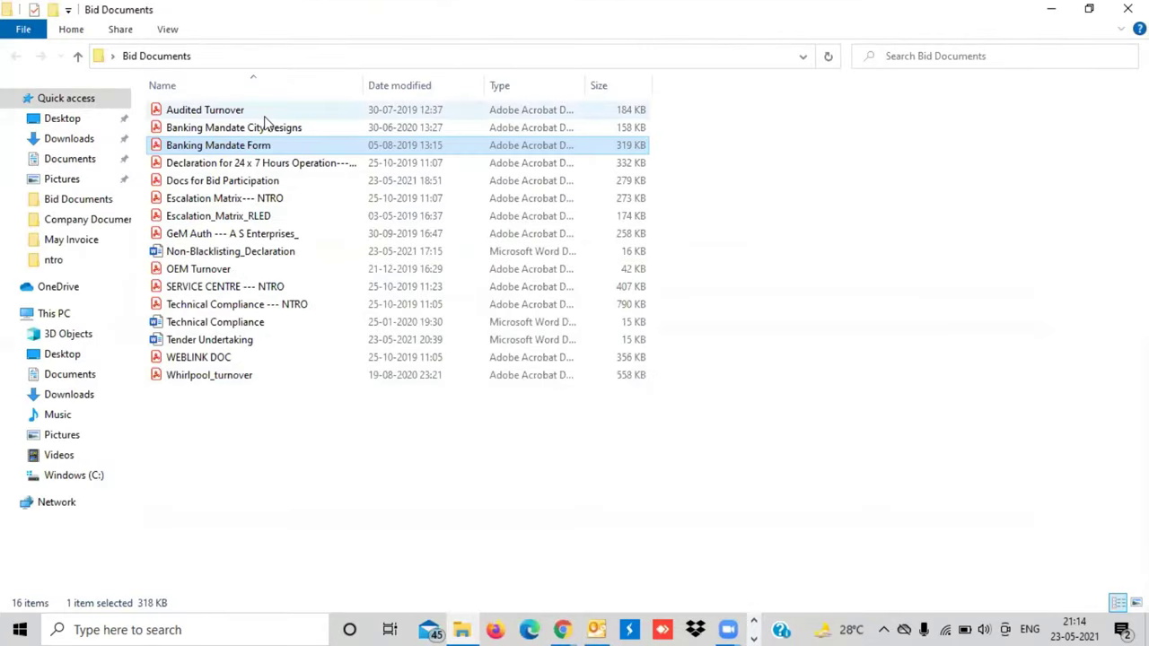
double_click(227, 183)
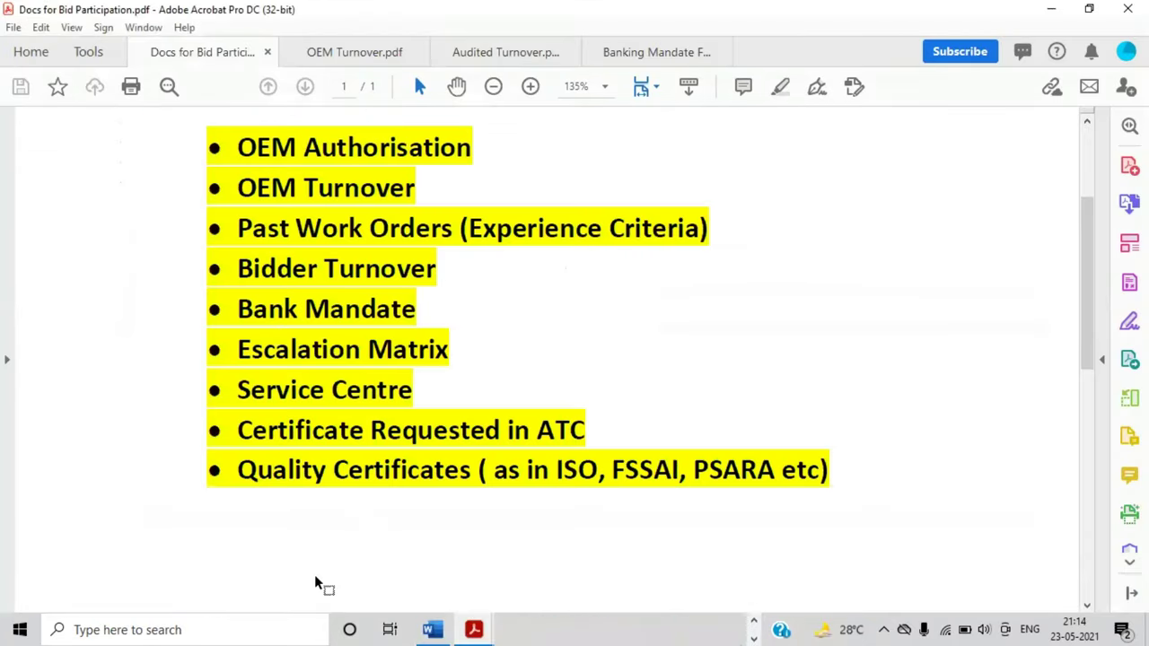